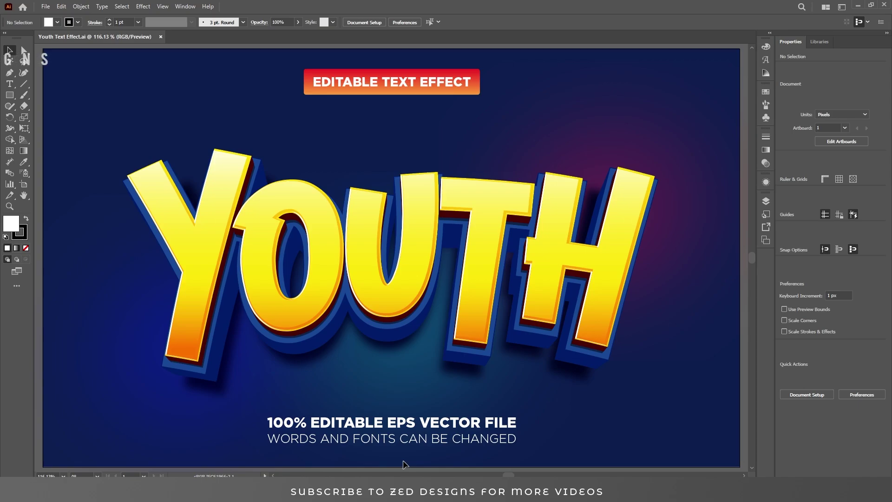
Delete the existing YOUTH text and fit the whole artboard in view.
left_click(386, 304)
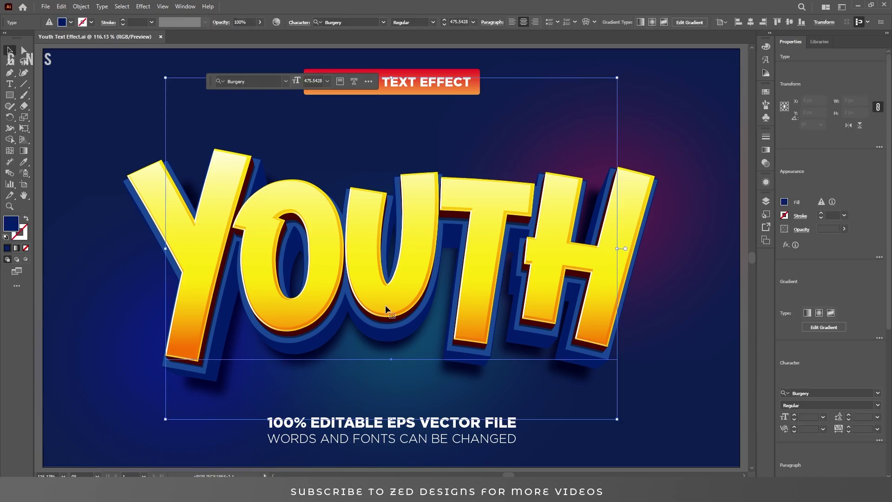
key("Delete")
key("ctrl+0")
Type the word 'Youth' as a new text object on the artboard.
key("t")
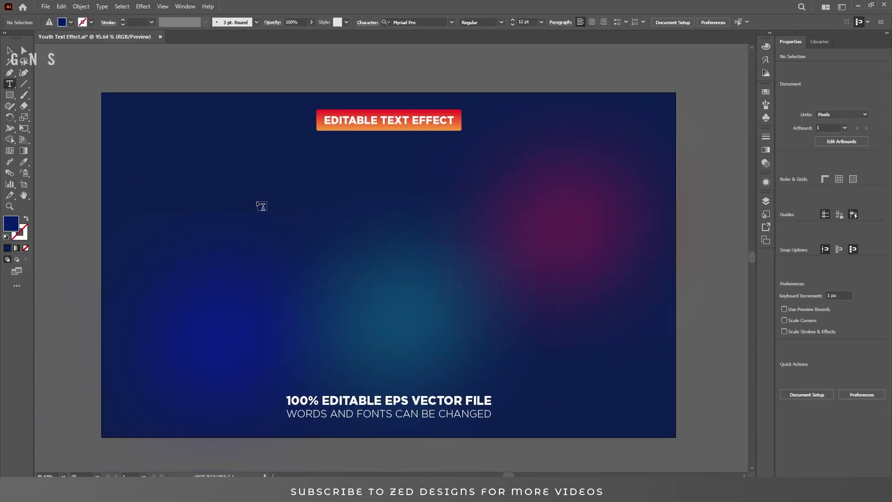
left_click(261, 205)
type("Yopp")
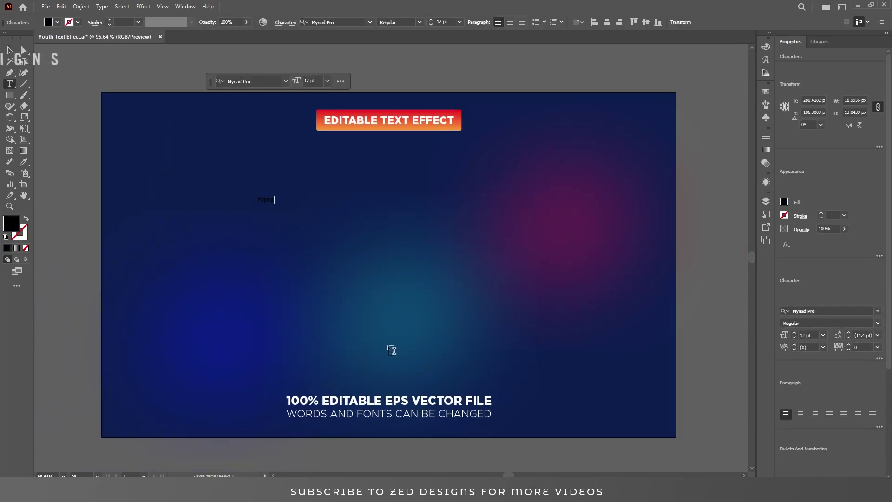
key("BackSpace")
key("BackSpace")
type("uth")
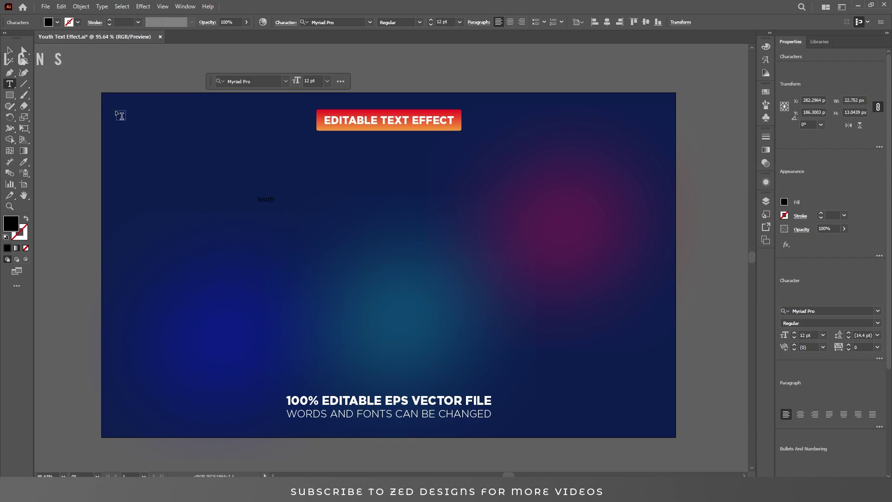
key("Escape")
Enlarge the text and set it in the Burgery font at 475 pt.
left_click_drag(274, 203, 433, 274)
left_click(338, 22)
type("burg")
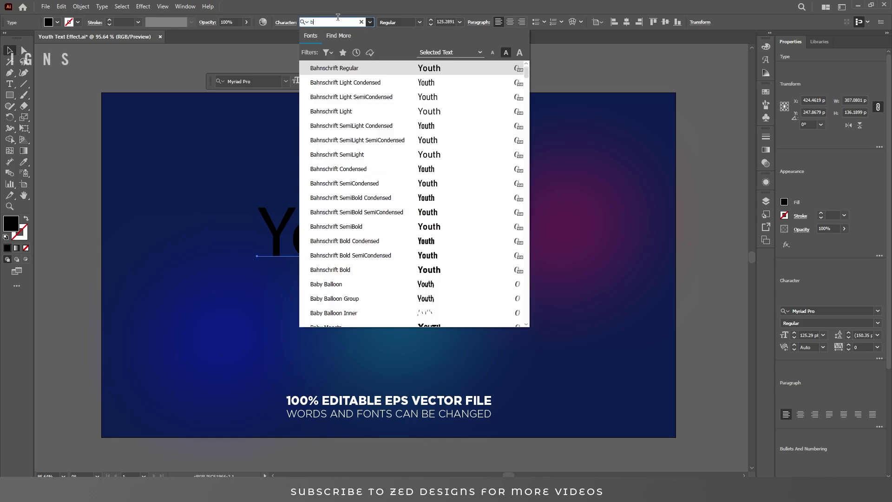
left_click(373, 69)
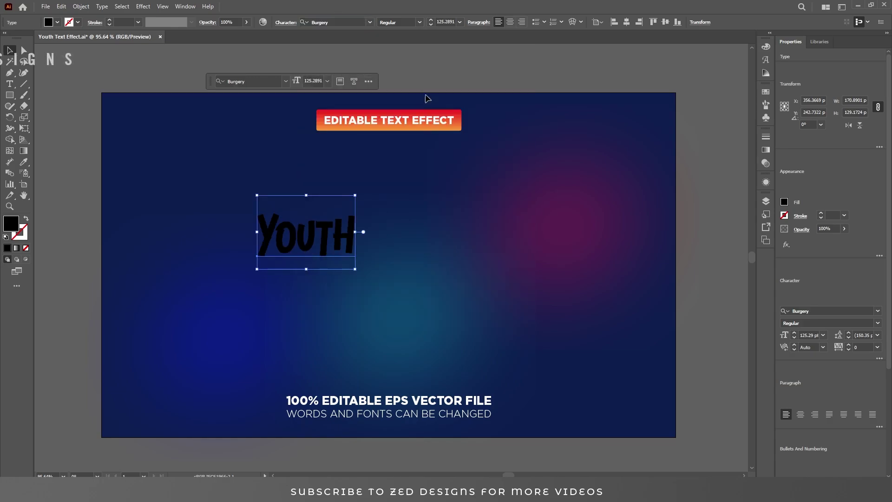
left_click(445, 22)
type("475")
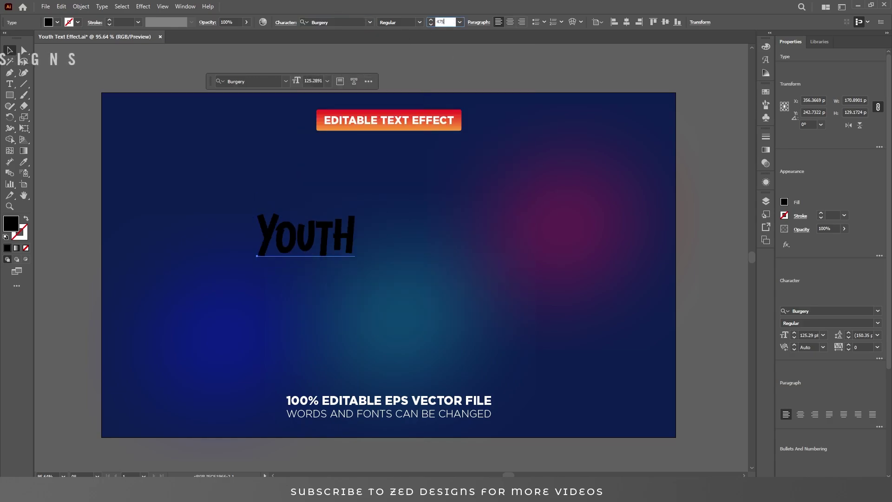
key("Return")
Centre YOUTH on the artboard, set its fill to None, and add a new Appearance fill.
left_click(509, 22)
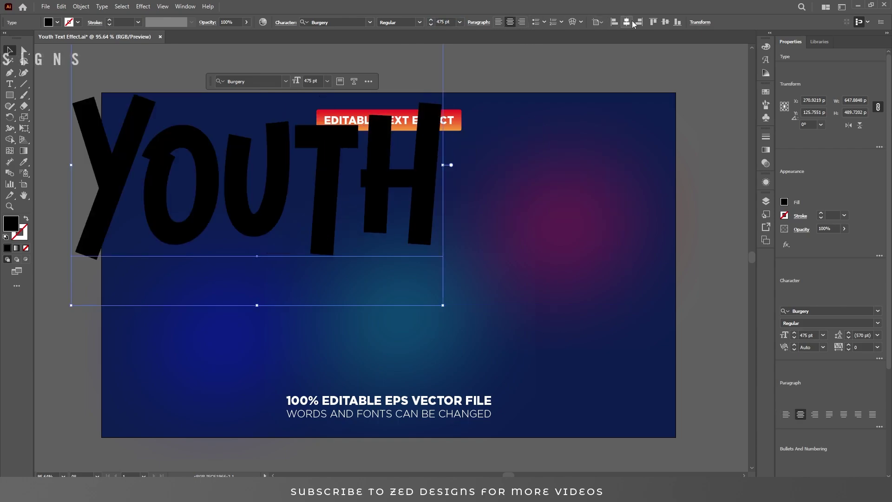
left_click(626, 22)
left_click(666, 22)
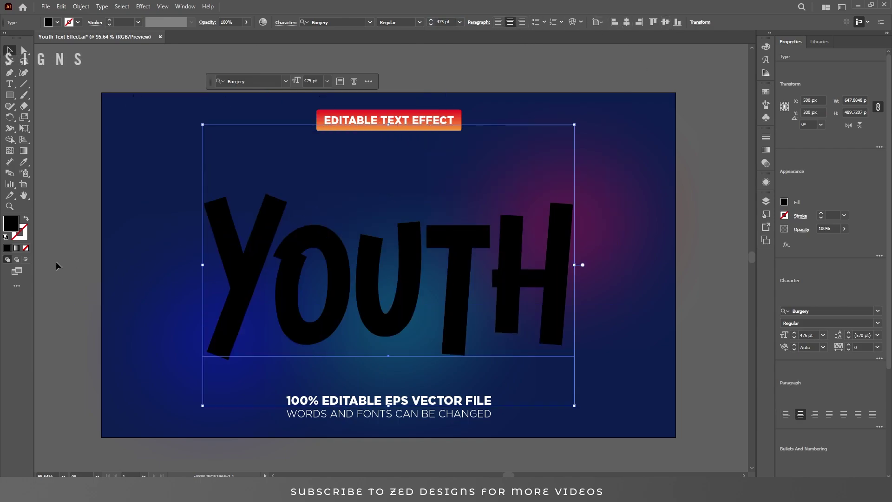
left_click(26, 249)
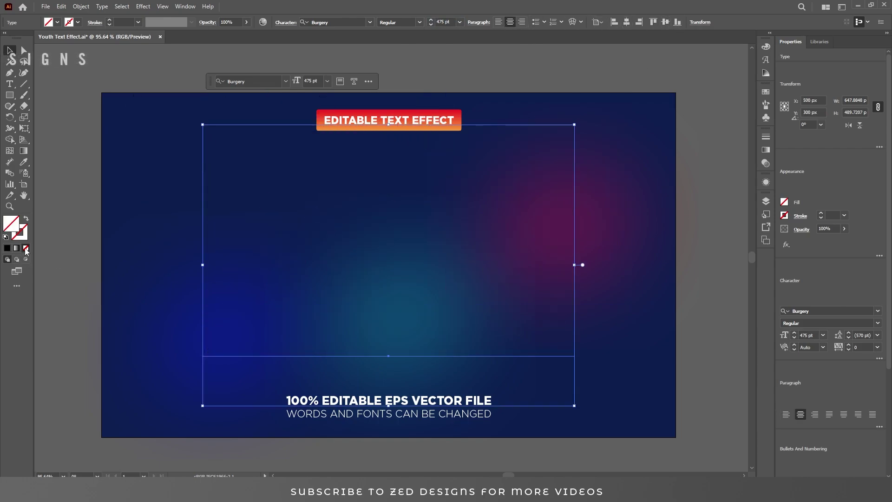
left_click(766, 182)
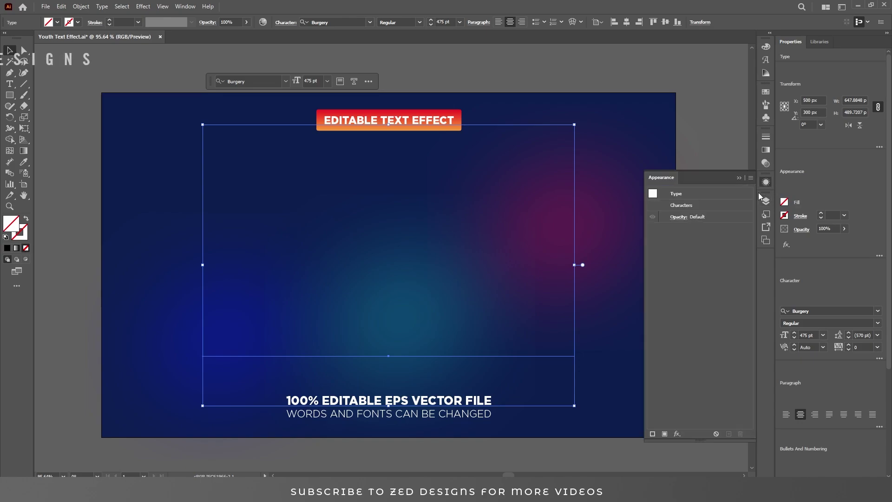
left_click(664, 433)
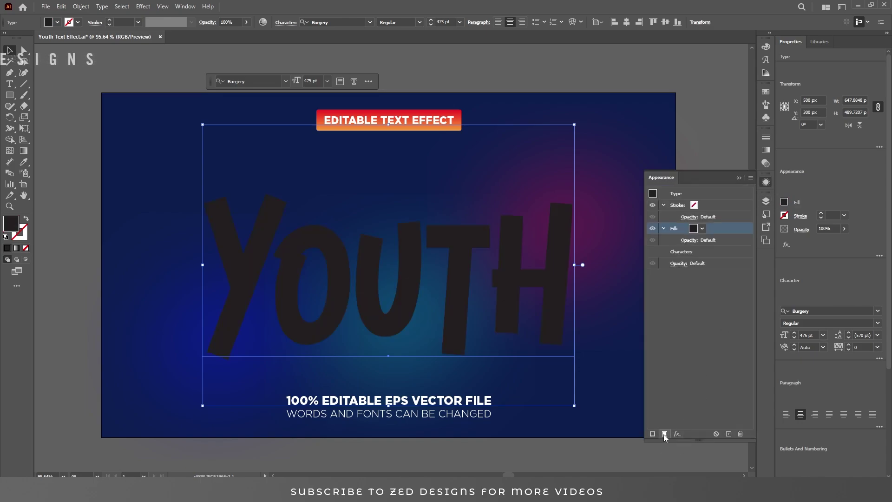
left_click(766, 150)
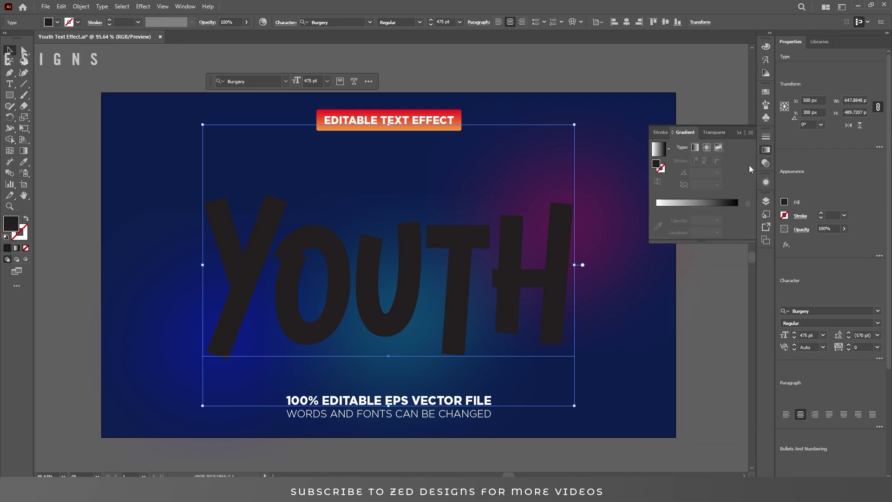
Give the fill a linear gradient from orange FB7100 to yellow FCE609.
left_click(695, 147)
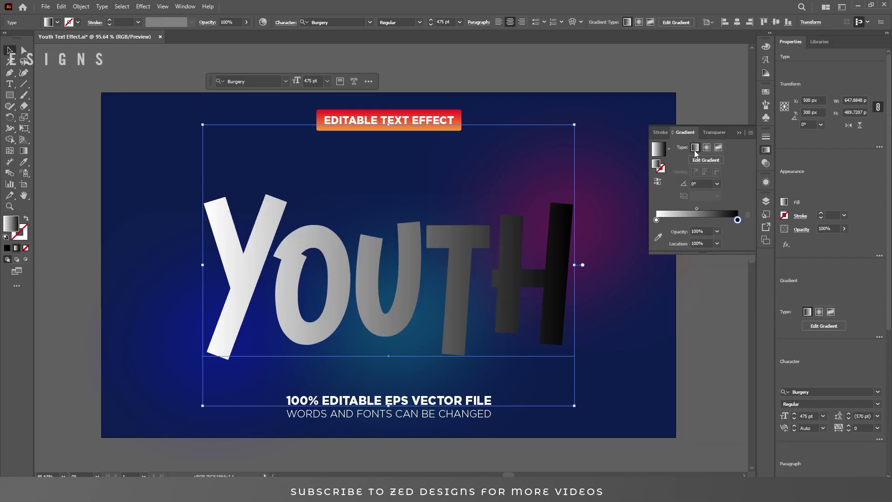
left_click_drag(739, 219, 737, 221)
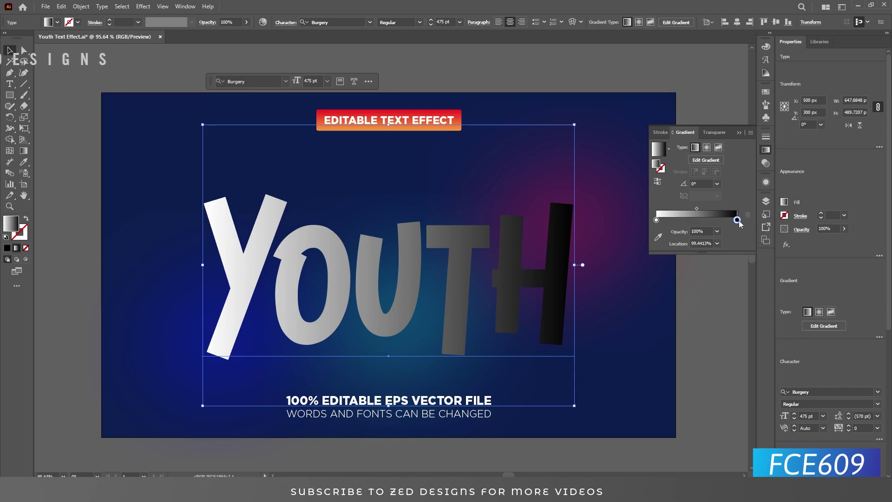
double_click(737, 220)
left_click(716, 301)
type("fce609")
key("Tab")
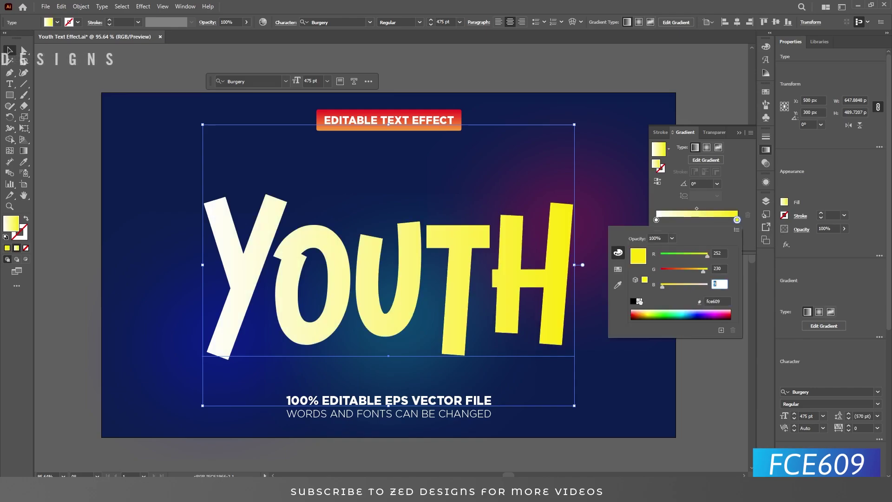
double_click(657, 220)
left_click(713, 302)
type("fb7100")
key("Tab")
left_click(746, 181)
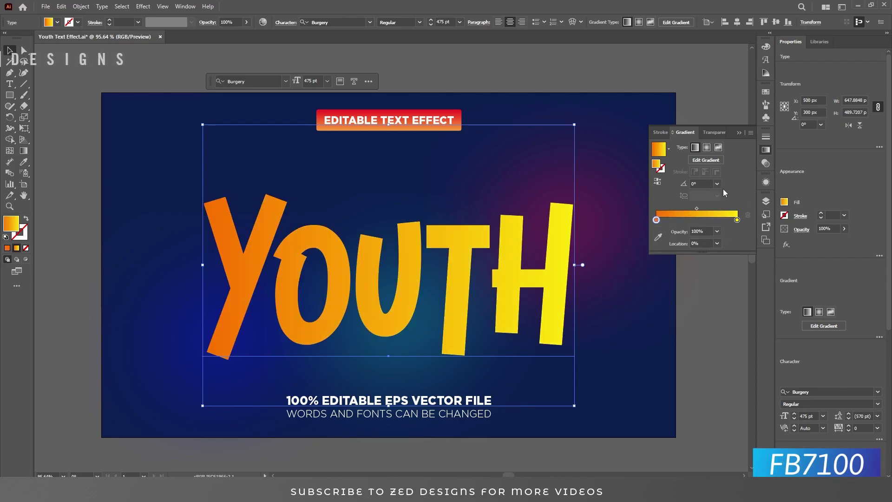
Set the gradient angle to 90° and duplicate the gradient fill.
left_click(718, 185)
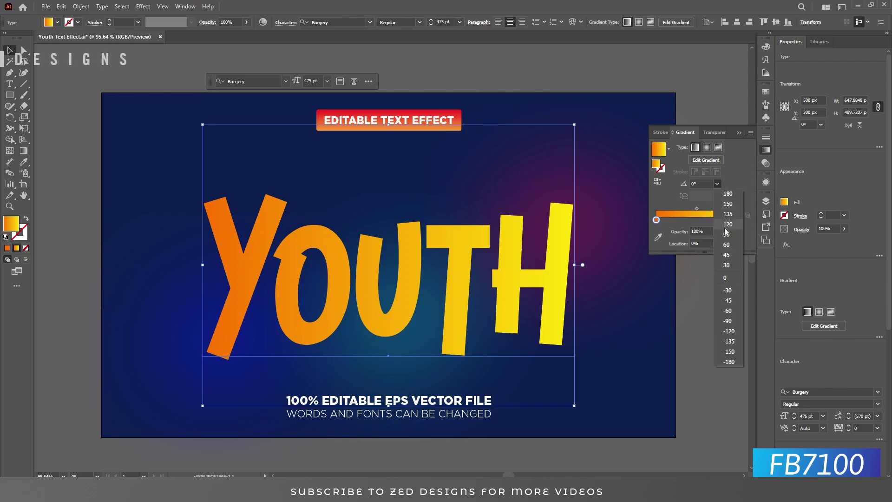
left_click(726, 234)
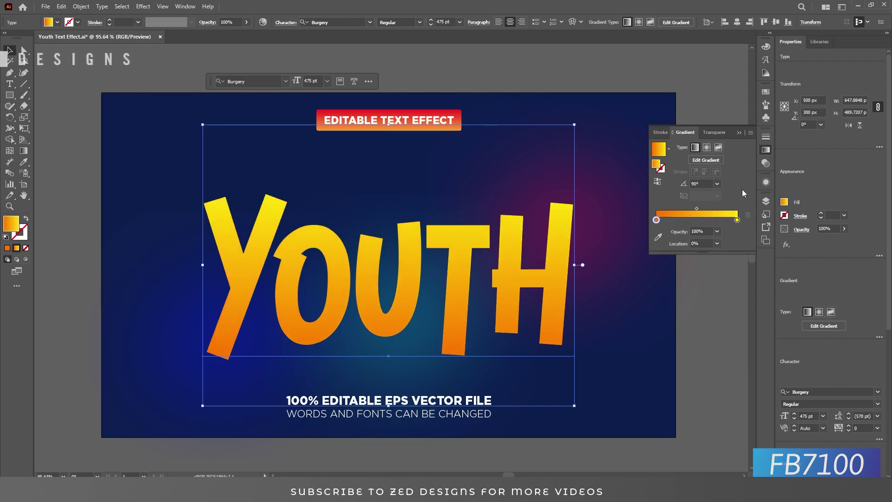
left_click(766, 182)
left_click(719, 229)
left_click(728, 433)
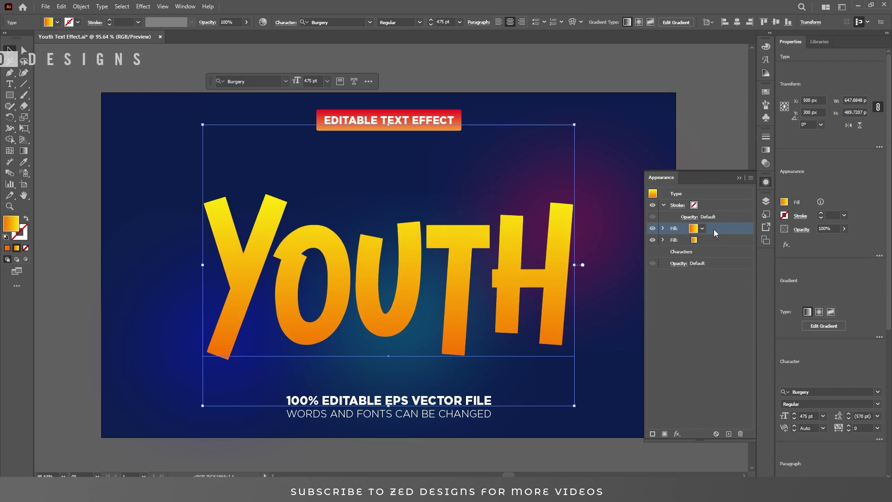
On the top fill's gradient, move the yellow stop inward and add a white FFFFFF end stop.
left_click(766, 149)
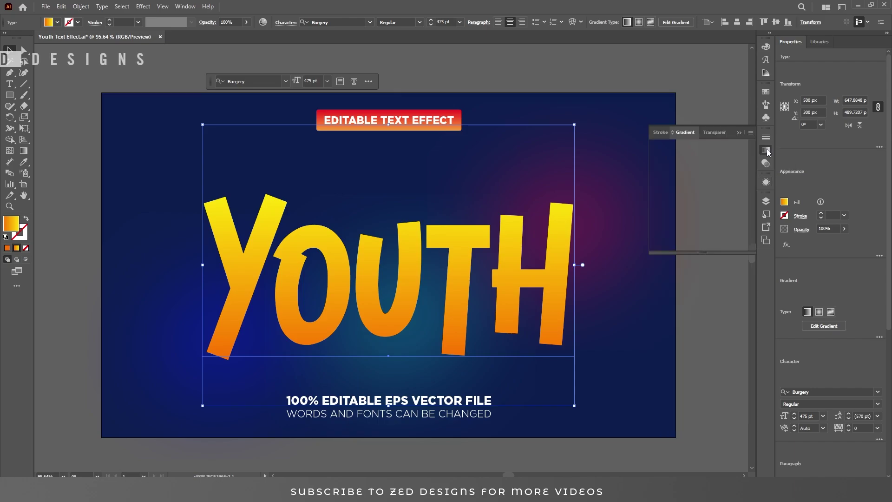
left_click_drag(738, 220, 686, 220)
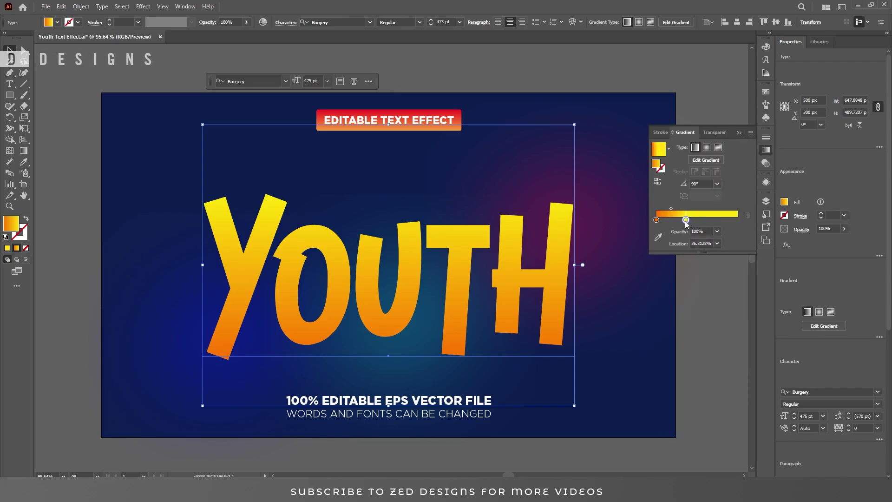
left_click(732, 220)
left_click_drag(731, 220, 742, 220)
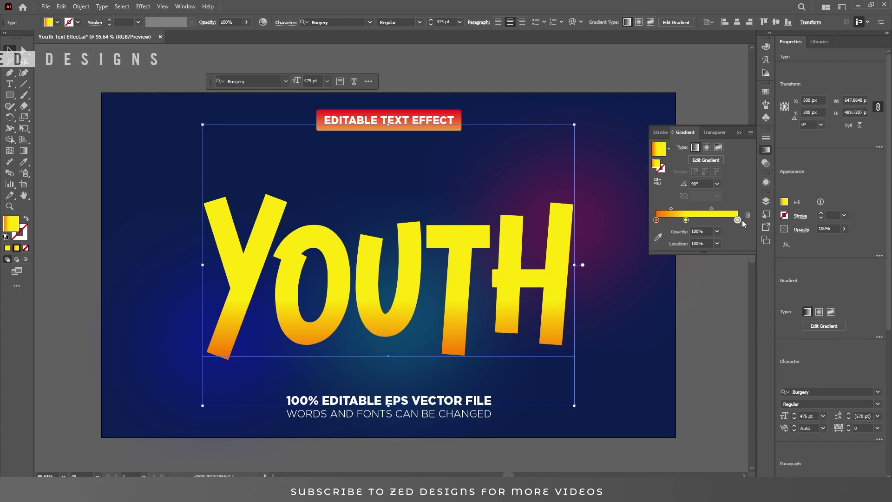
double_click(736, 219)
double_click(717, 301)
type("ff")
type("ffff")
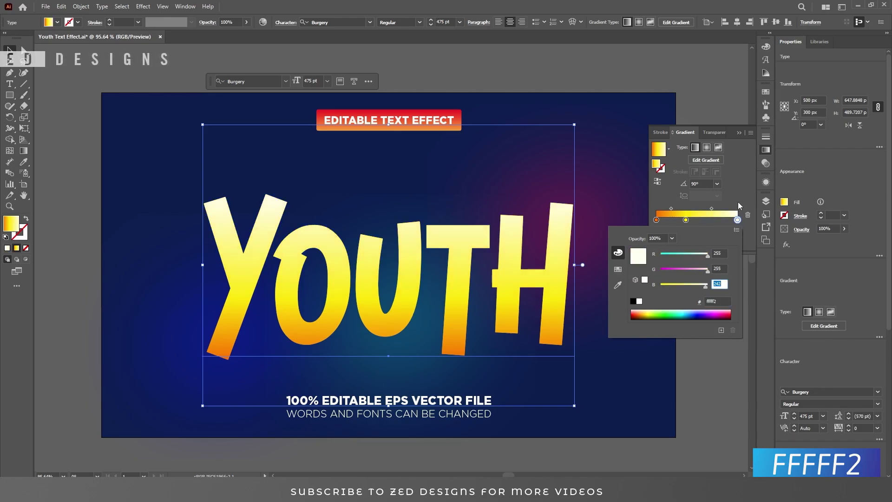
left_click(689, 227)
Place the yellow stop at 41% and the orange stop at 11%, then expand the fill in Appearance.
left_click(686, 220)
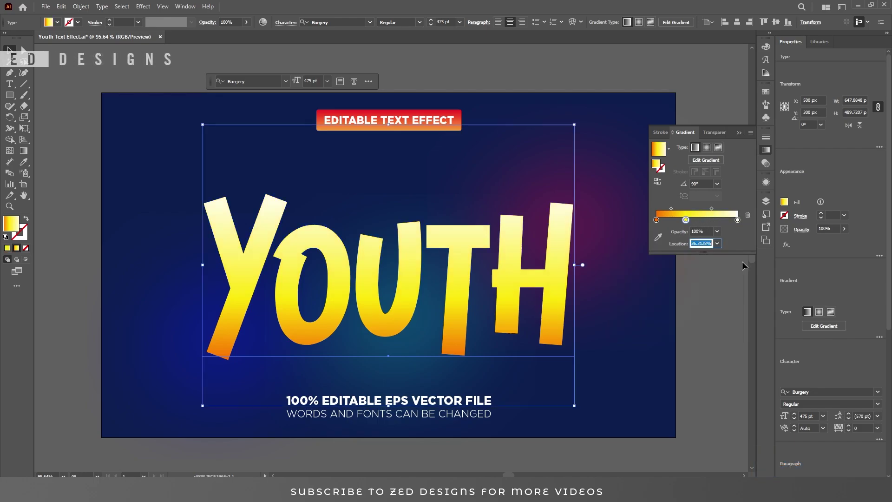
type("41")
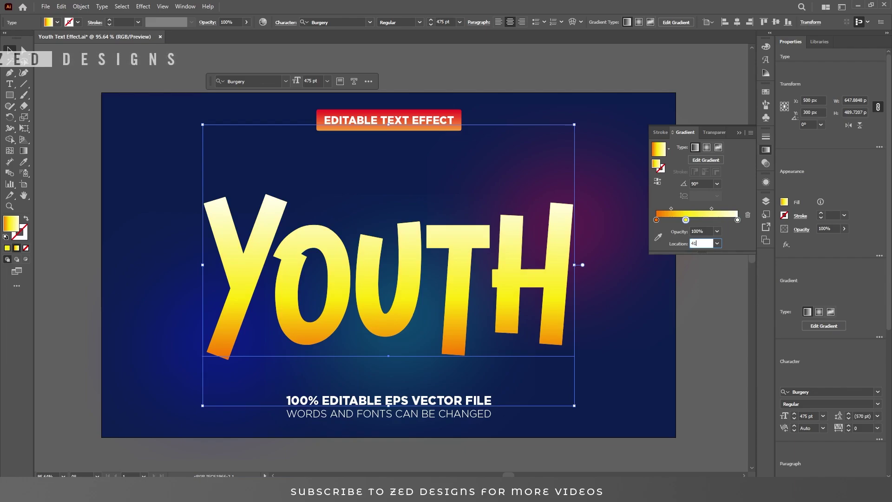
key("Tab")
left_click(656, 220)
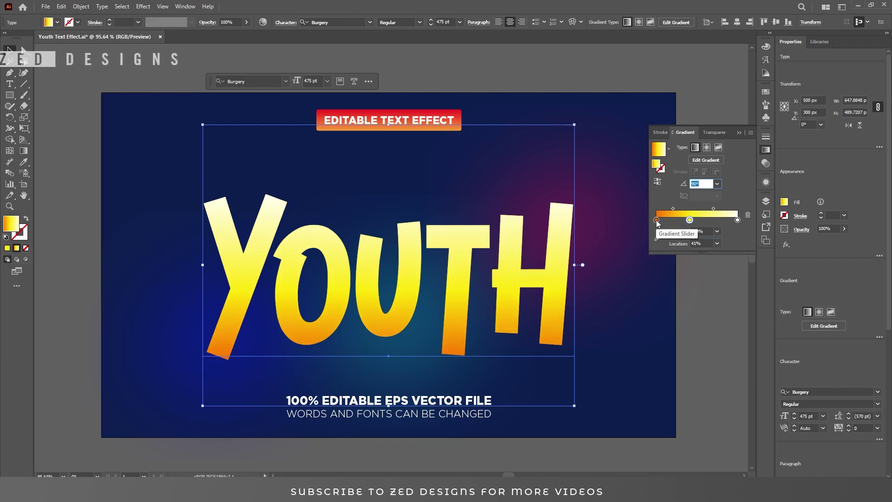
left_click(692, 243)
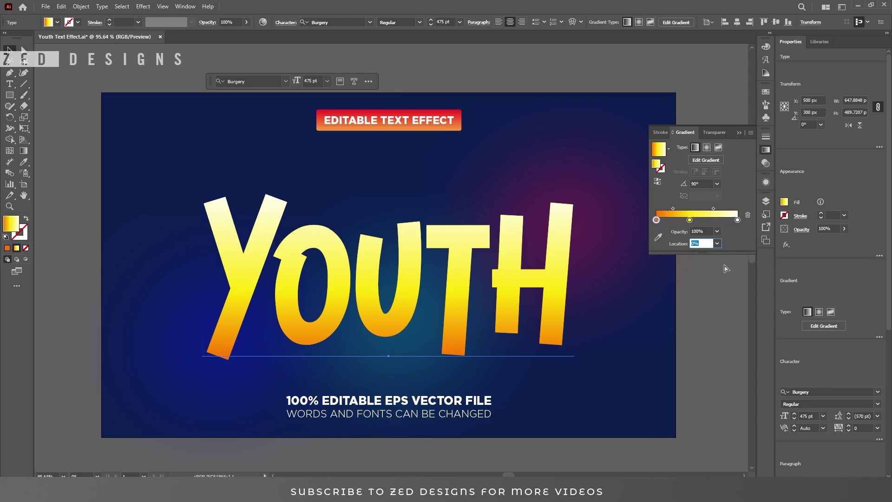
type("11")
key("Tab")
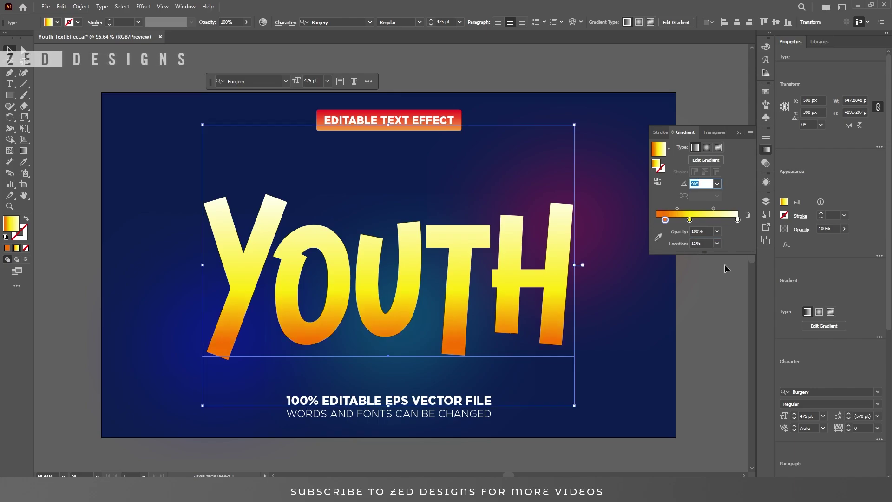
left_click(733, 197)
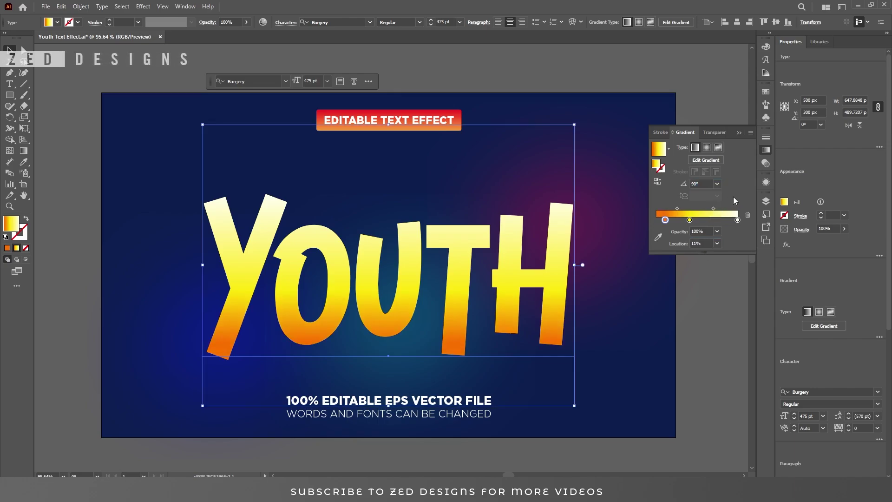
left_click(765, 182)
left_click(663, 229)
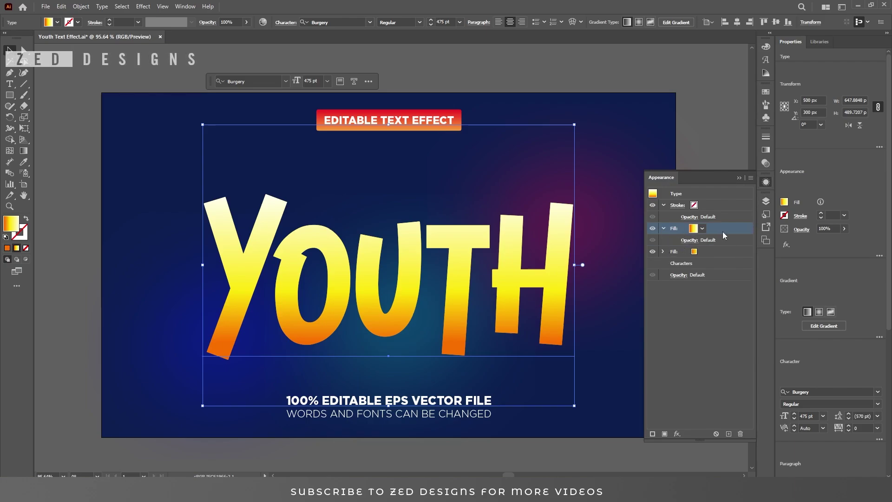
Apply an Offset Path effect of -2 px to the top gradient fill.
left_click(677, 434)
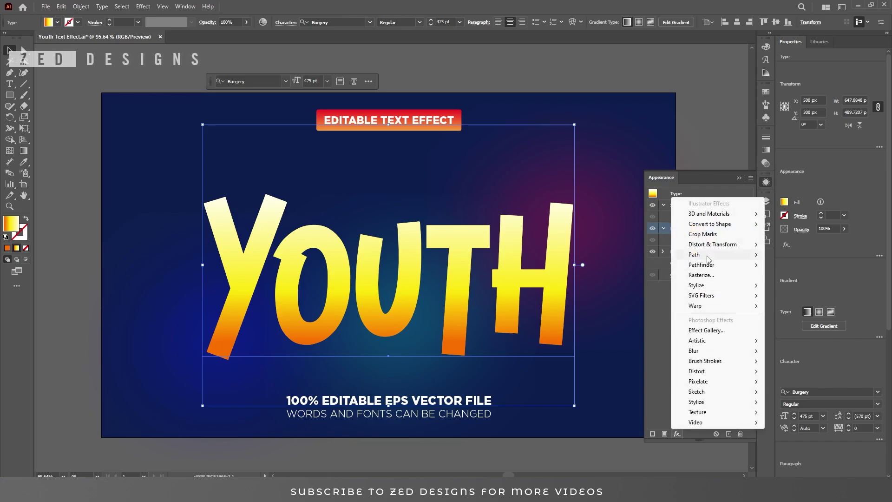
mouse_move(707, 257)
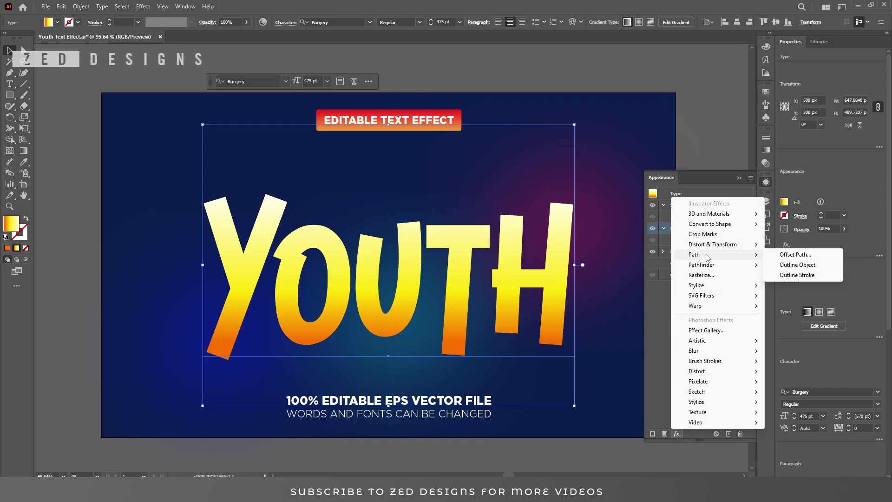
left_click(796, 254)
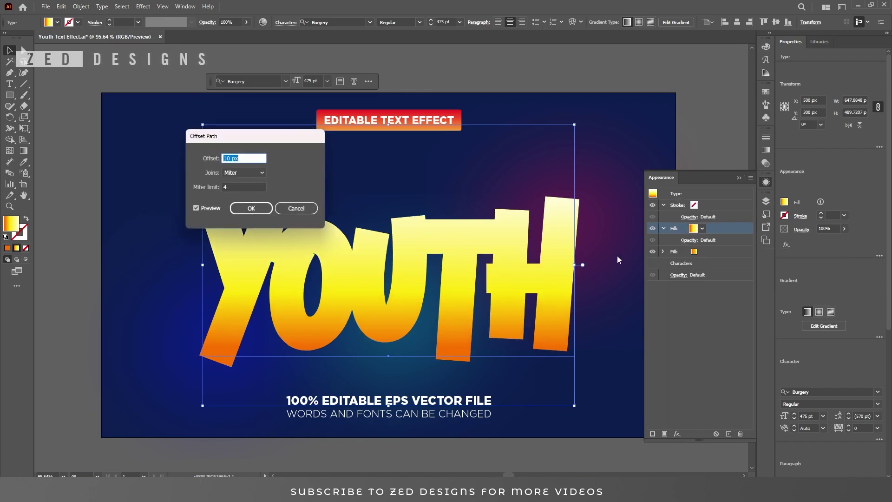
type("-2")
key("Tab")
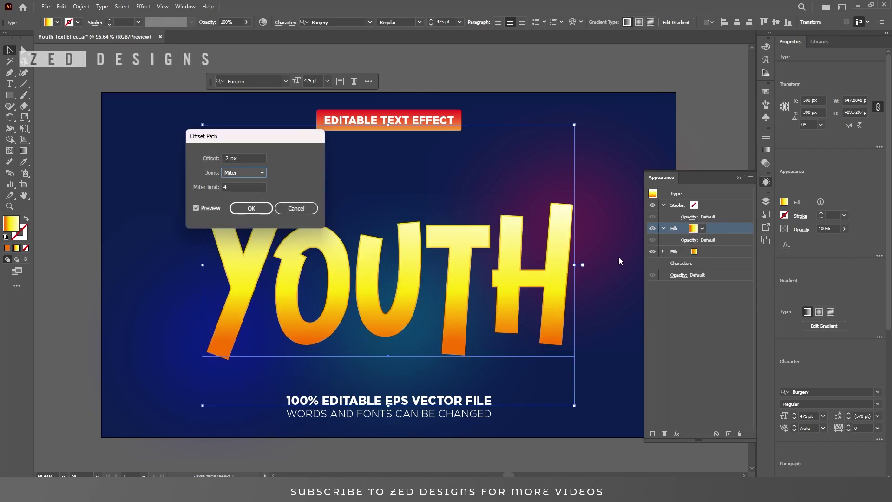
left_click(251, 208)
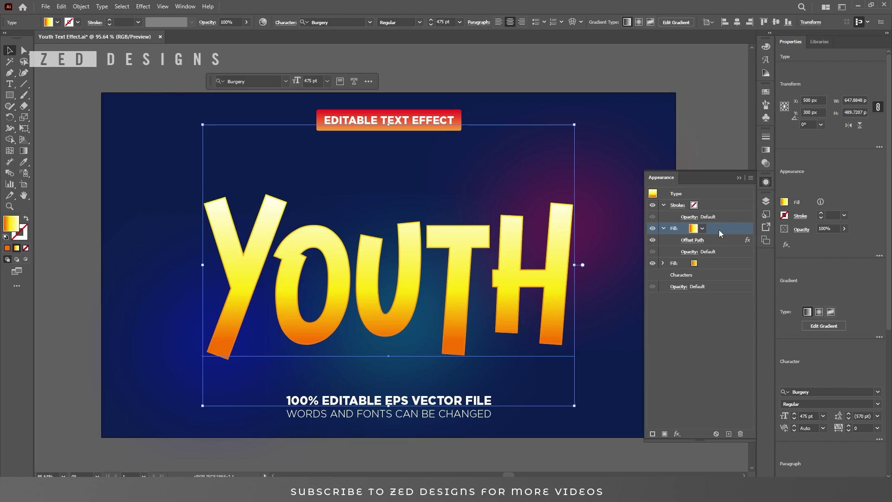
Add a Transform effect moving the gradient fill -1.5 px horizontally and -1.5 px vertically.
left_click(676, 434)
mouse_move(736, 244)
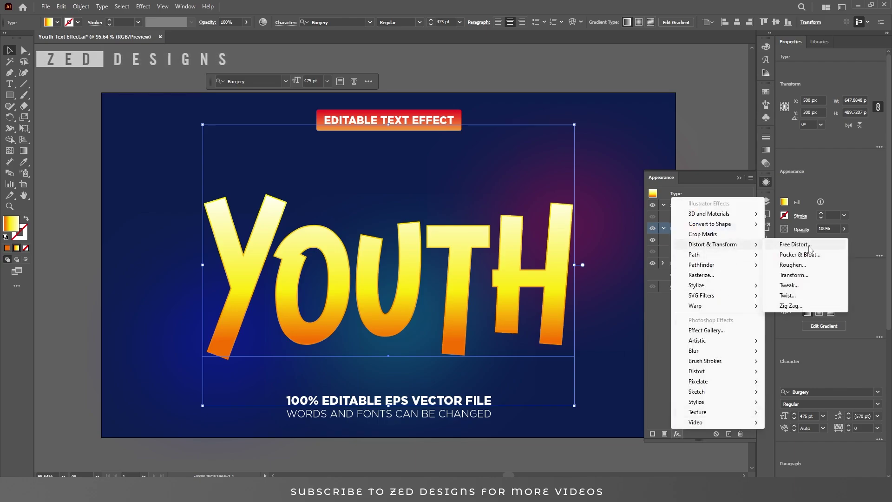
left_click(794, 275)
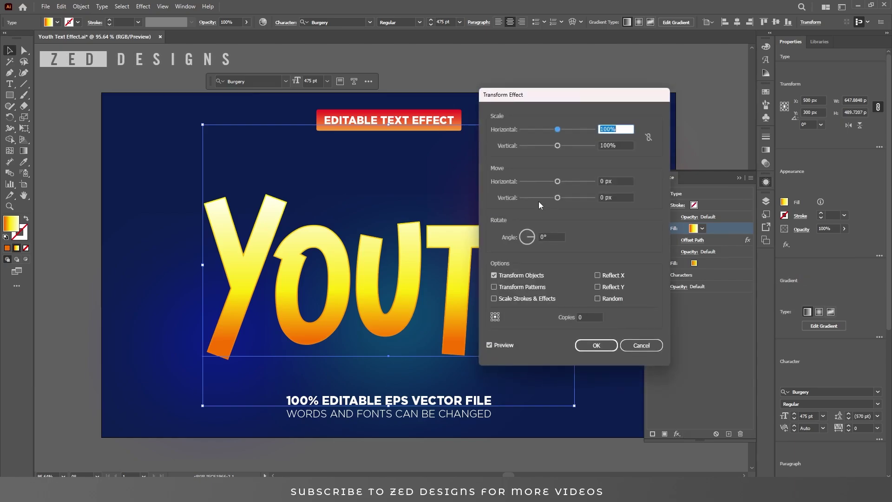
left_click(616, 182)
type("-1.5")
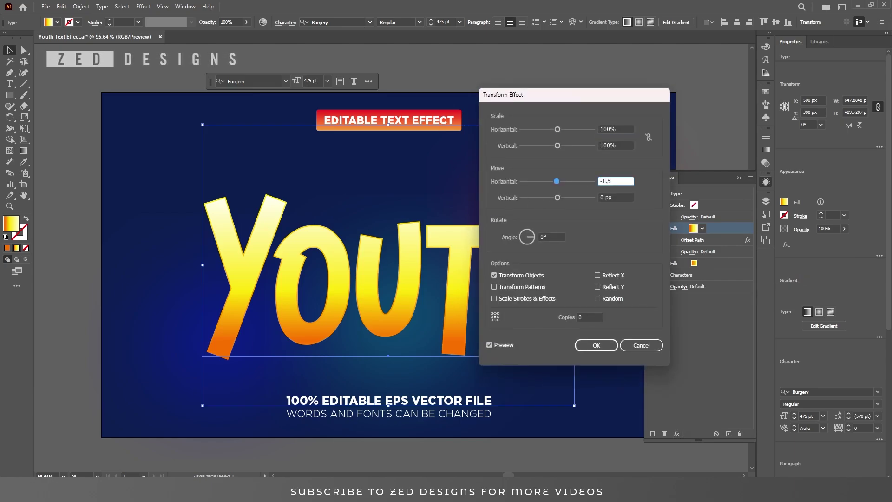
key("Tab")
type("-1.5")
key("Tab")
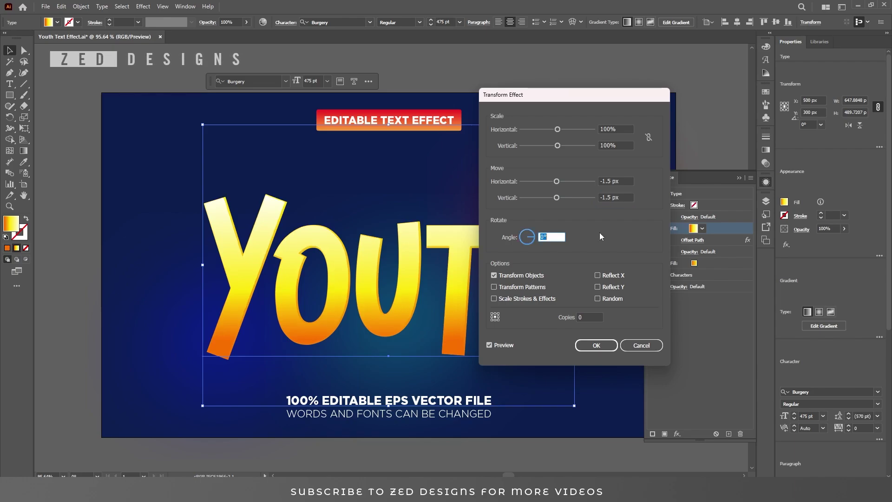
left_click(597, 344)
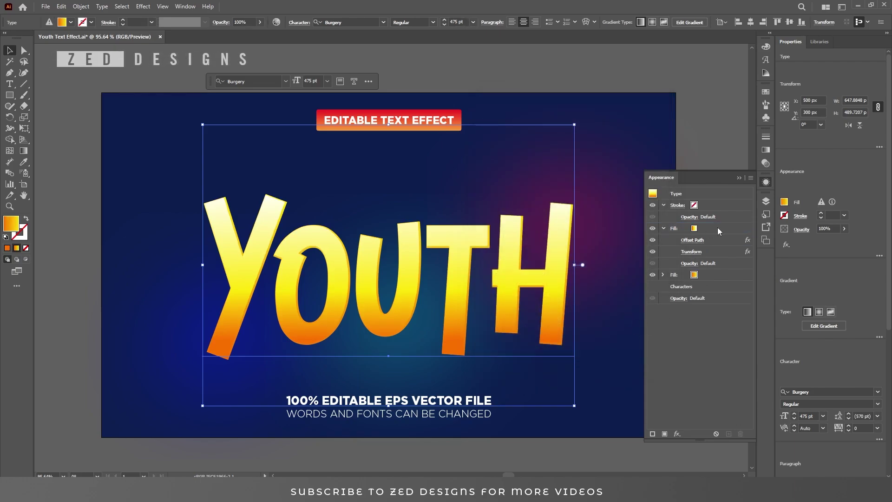
left_click(712, 276)
Duplicate the orange fill and make the copy white.
left_click(729, 434)
left_click(664, 228)
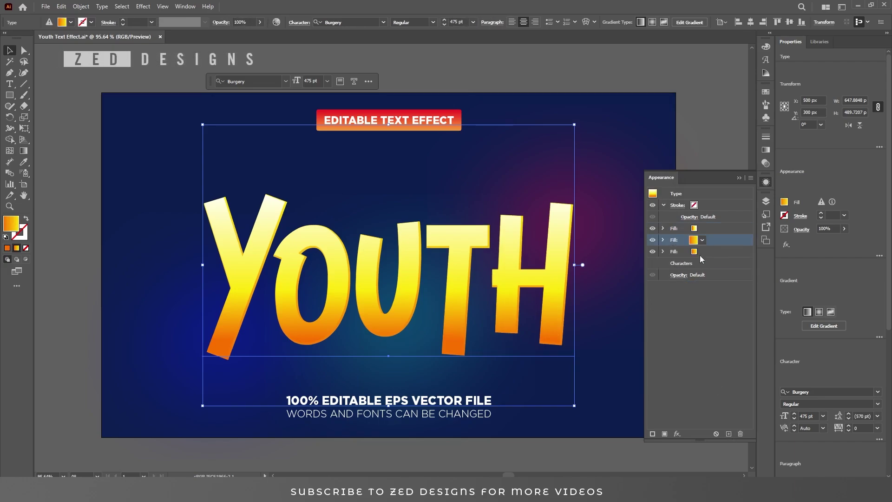
left_click(702, 251)
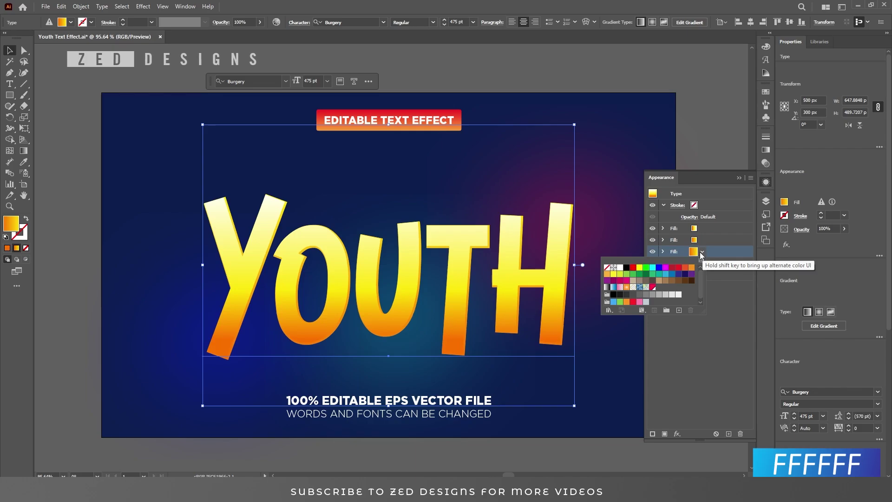
left_click(619, 267)
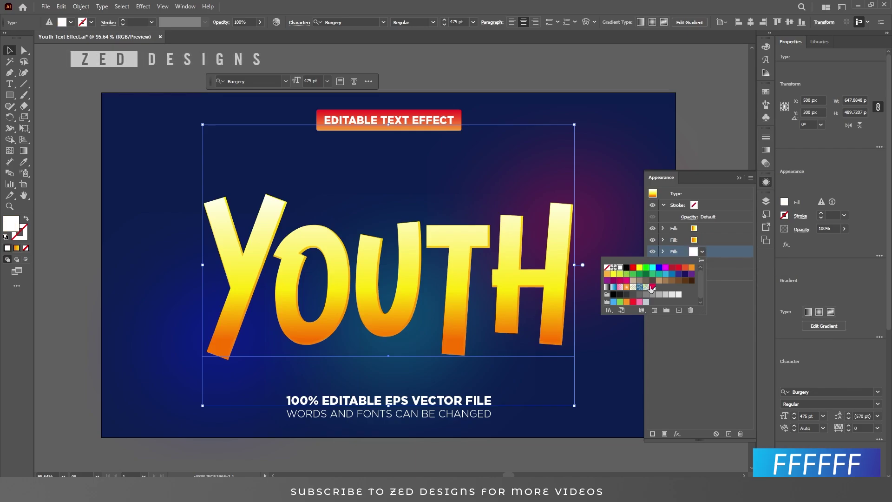
left_click(663, 251)
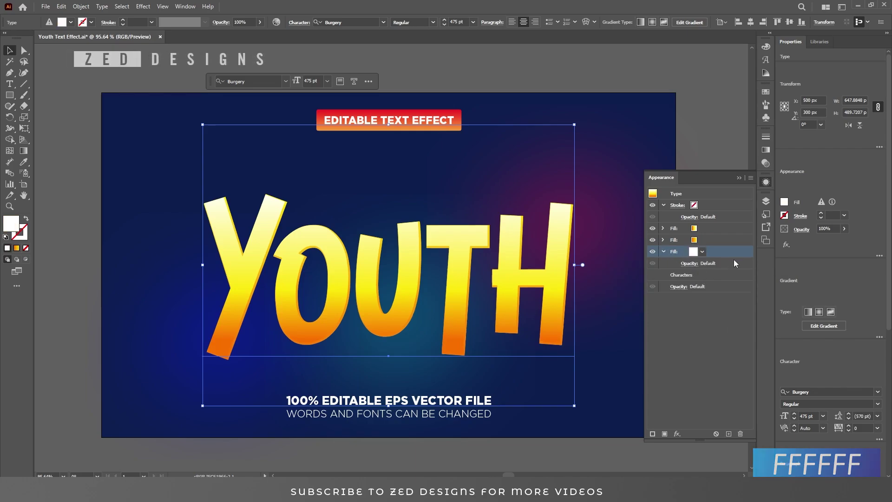
Add a Transform effect moving the white fill -2 px horizontally.
left_click(679, 434)
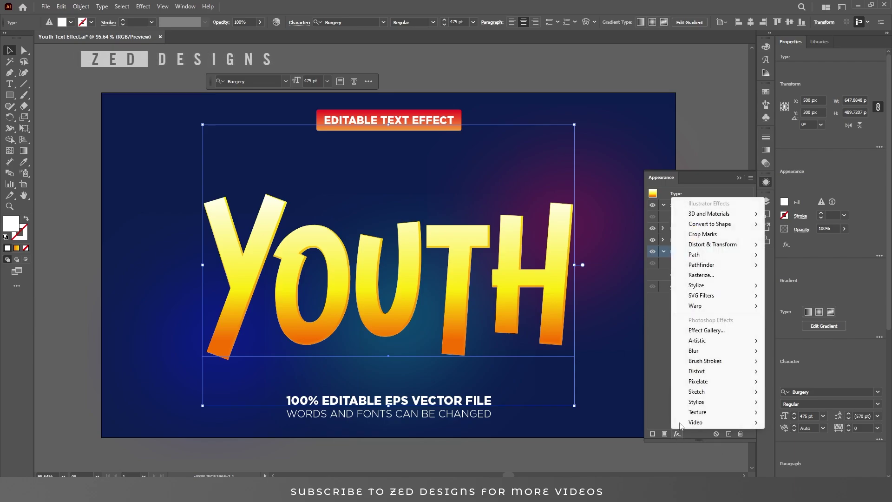
mouse_move(712, 245)
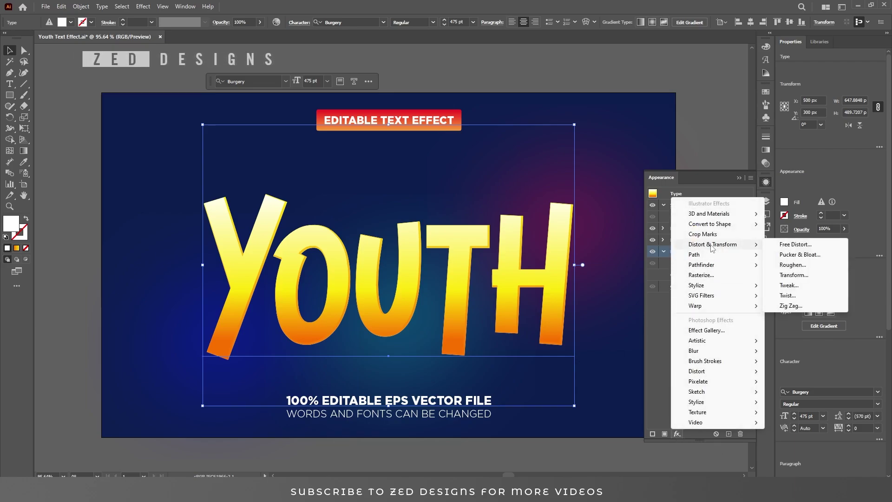
left_click(794, 276)
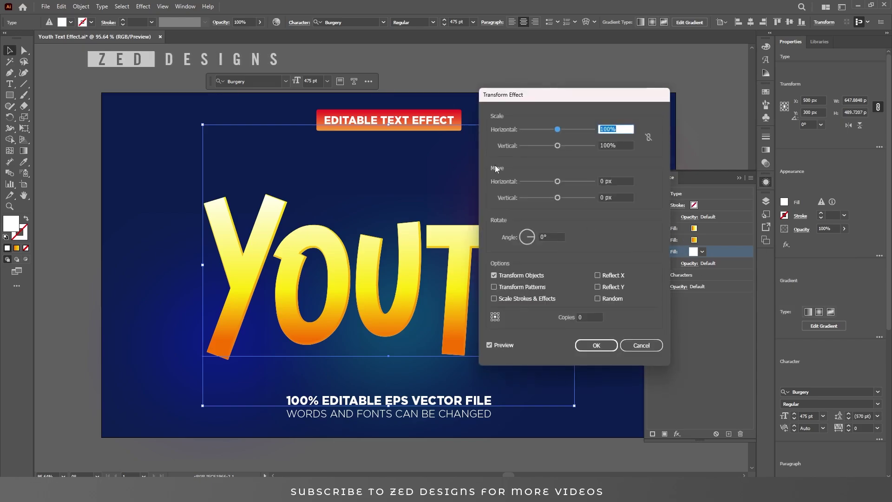
left_click(626, 185)
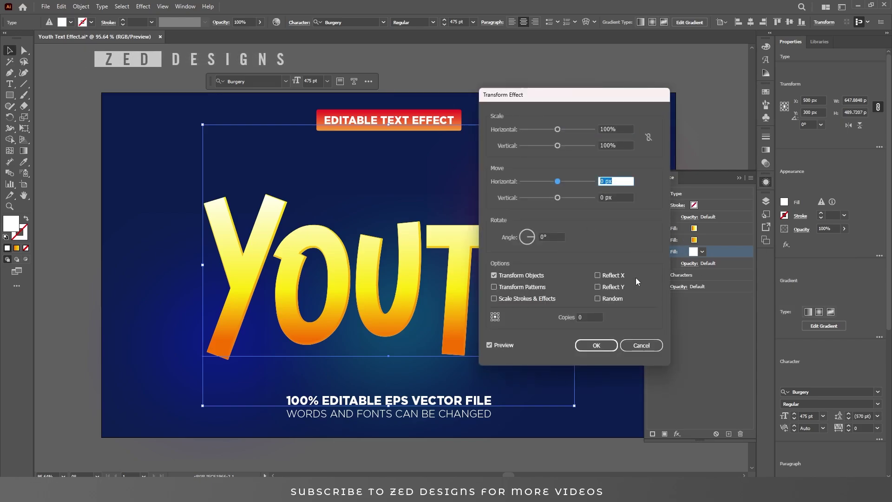
type("-2")
key("Tab")
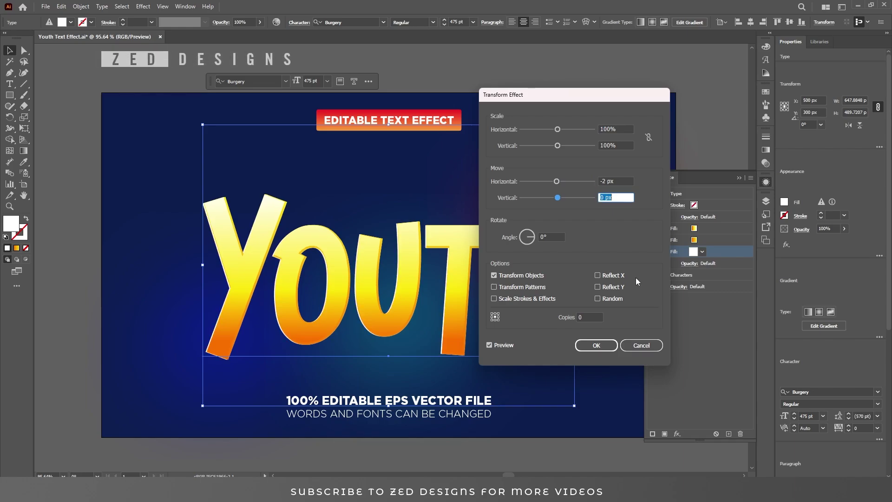
left_click(601, 346)
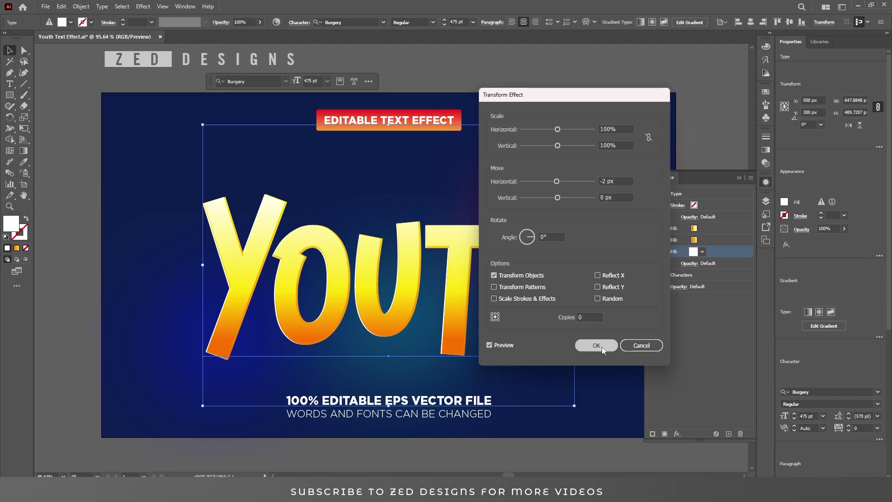
left_click(664, 252)
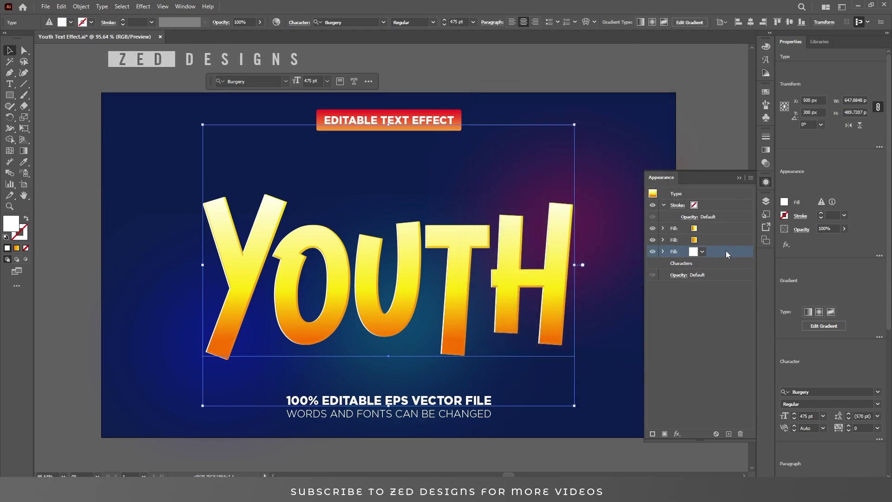
Duplicate the white fill and give the new bottom fill a plain linear gradient.
left_click(728, 433)
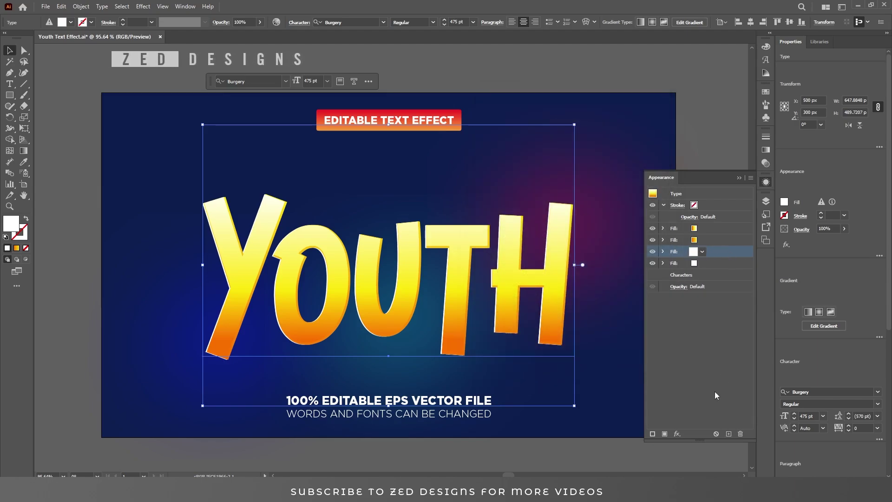
left_click(720, 263)
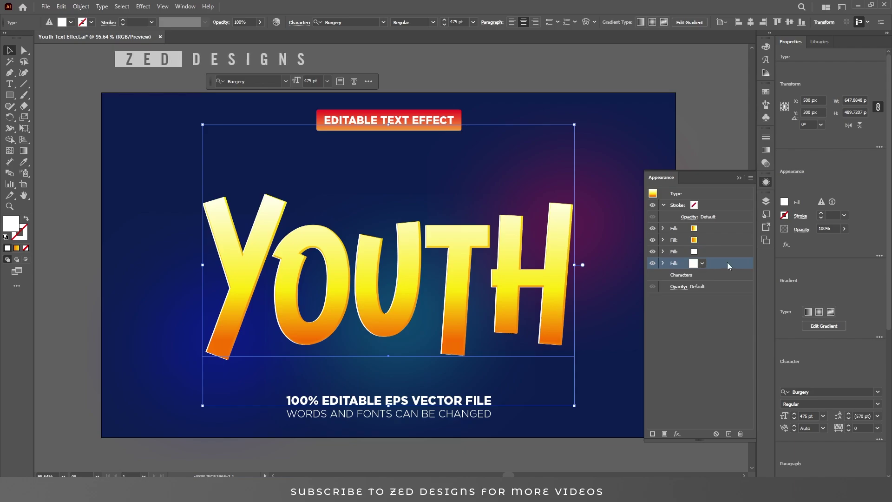
left_click(766, 150)
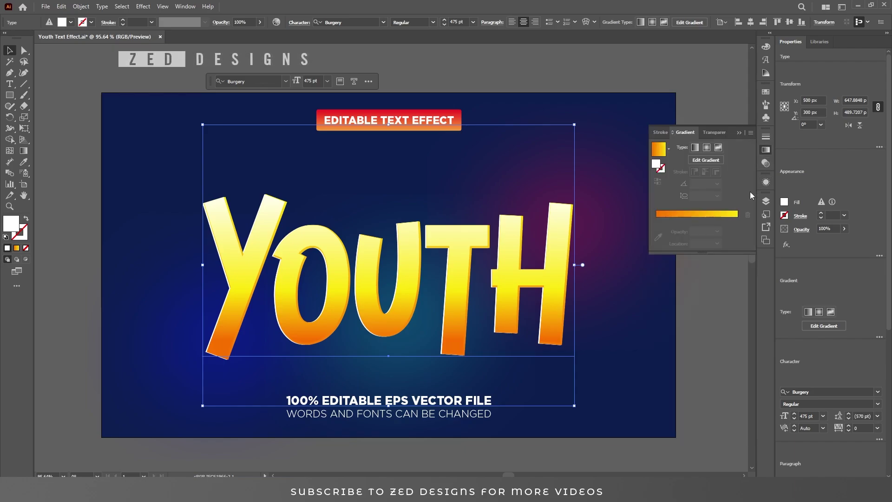
left_click(695, 148)
left_click(668, 150)
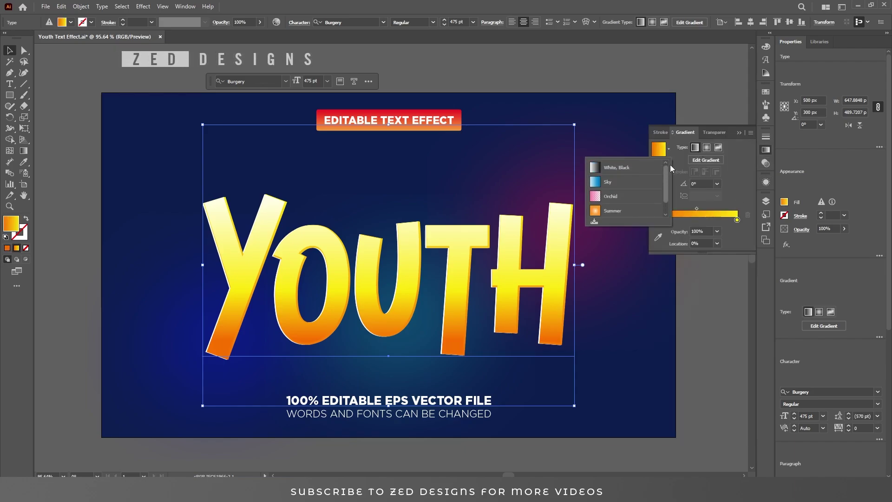
left_click(659, 172)
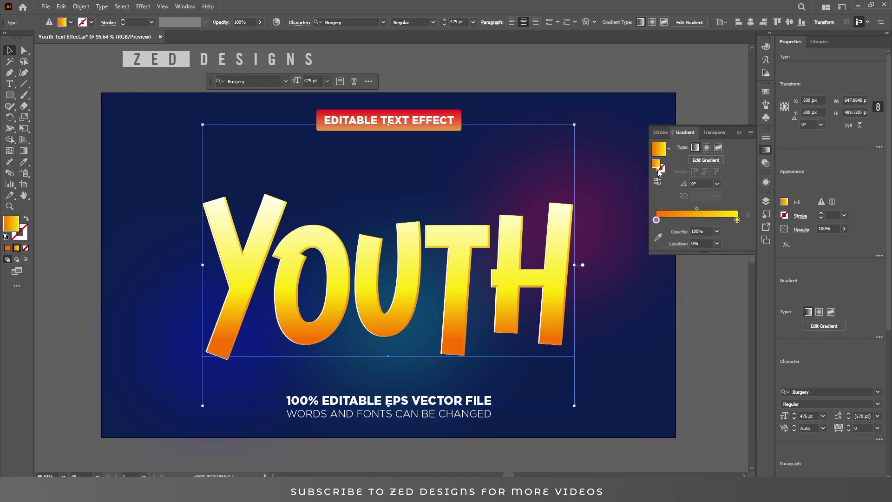
Set the gradient's end stop to FCE609 and its start stop to FABE07.
double_click(738, 220)
left_click(724, 300)
type("fce")
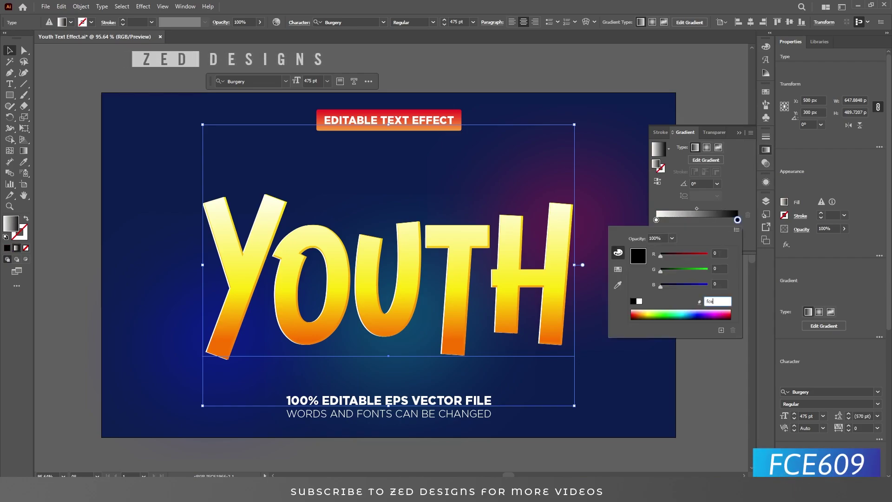
type("609")
key("Return")
left_click(659, 227)
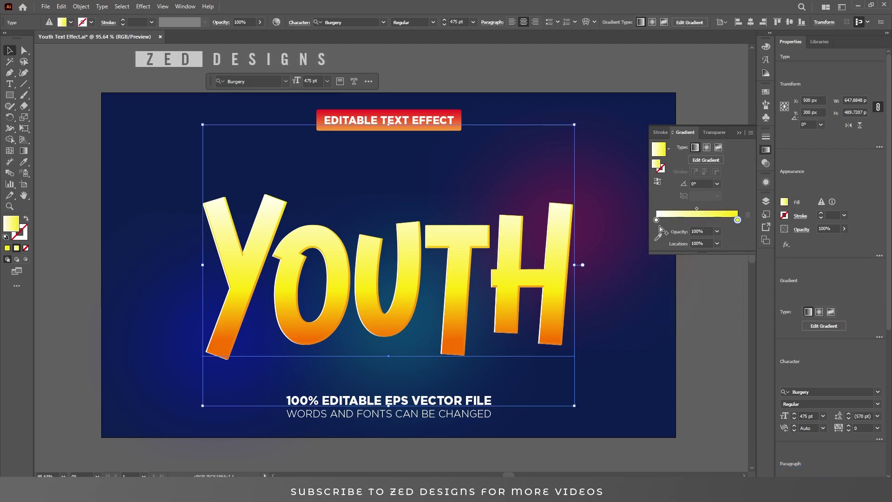
double_click(656, 220)
left_click(716, 300)
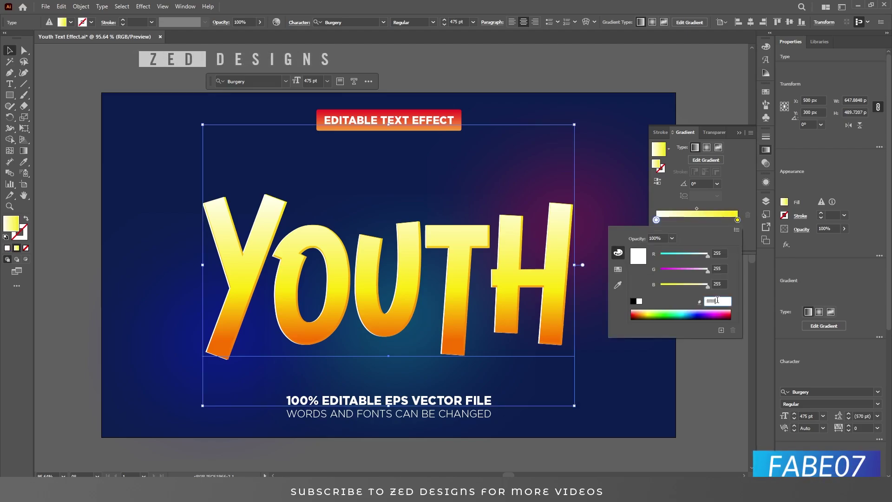
type("fabe07")
key("Return")
left_click(724, 215)
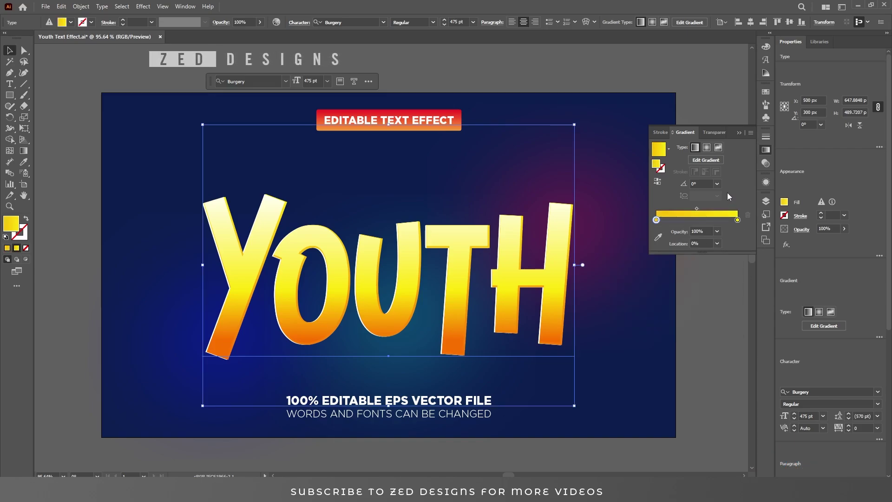
Add a 2 px Offset Path effect to the yellow gradient fill.
left_click(766, 182)
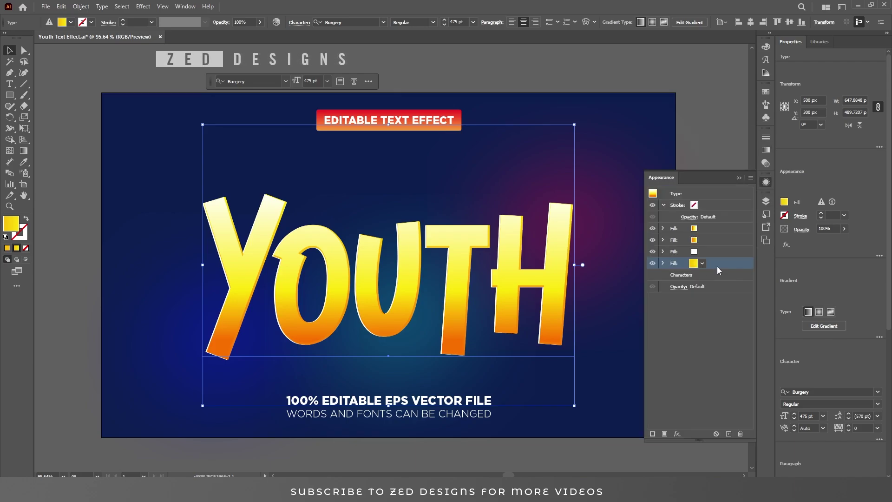
left_click(667, 263)
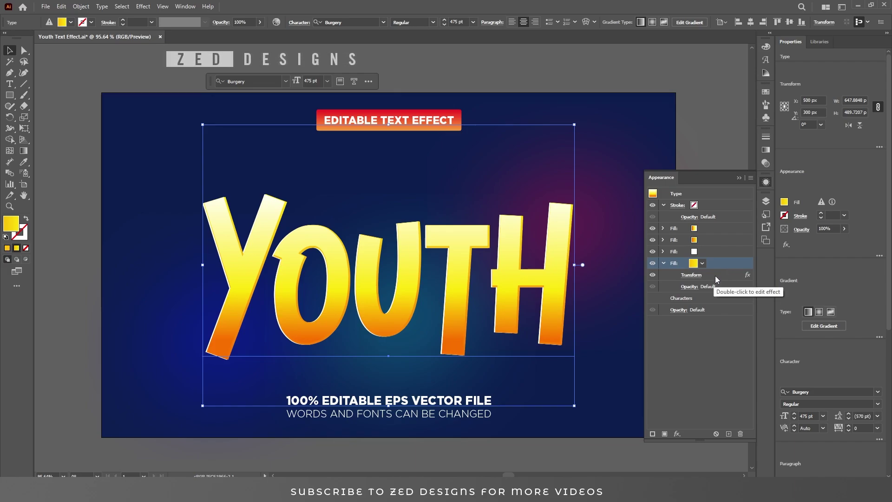
left_click(680, 435)
mouse_move(723, 254)
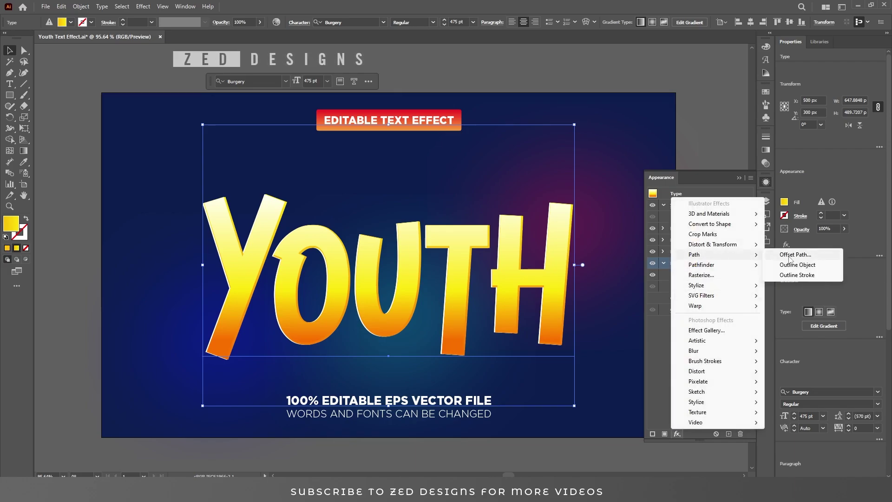
left_click(788, 259)
type("2")
key("Tab")
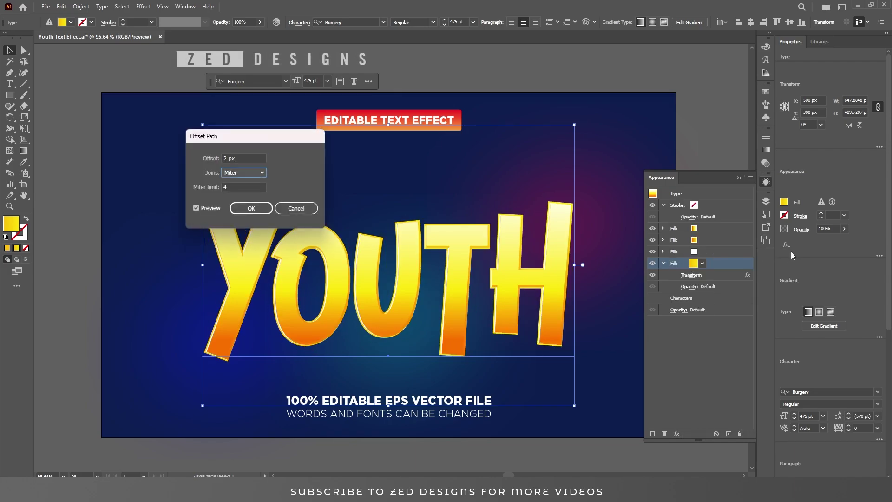
left_click(257, 210)
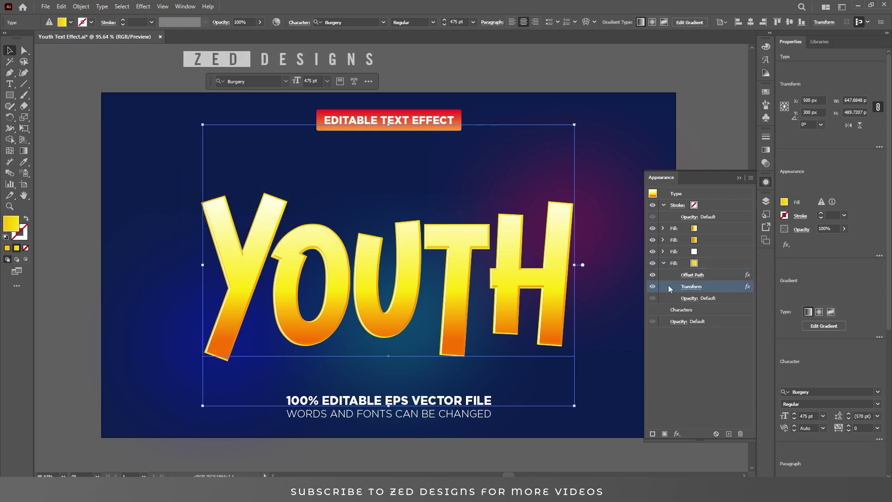
Delete the yellow fill's Transform effect and duplicate the fill.
left_click(742, 434)
left_click(716, 264)
left_click(664, 262)
left_click(728, 433)
left_click(714, 276)
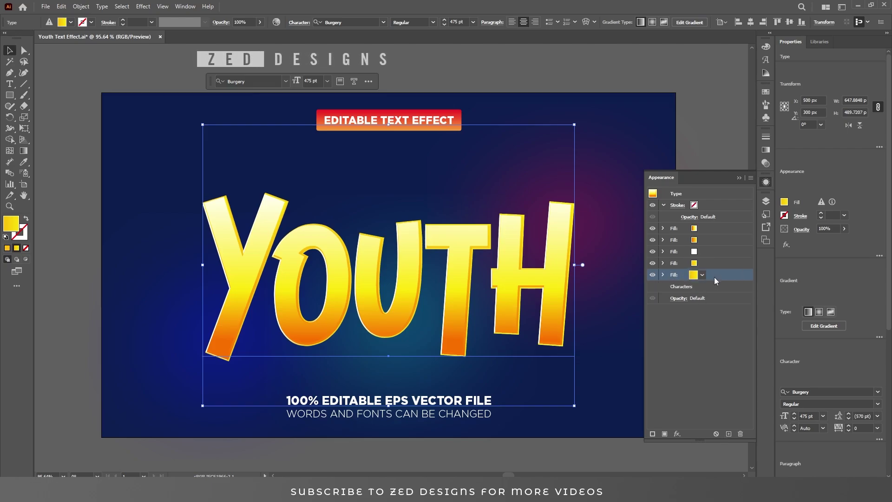
Colour the duplicated fill dark red 4a0506.
key("ctrl+h")
double_click(17, 227)
type("4a05")
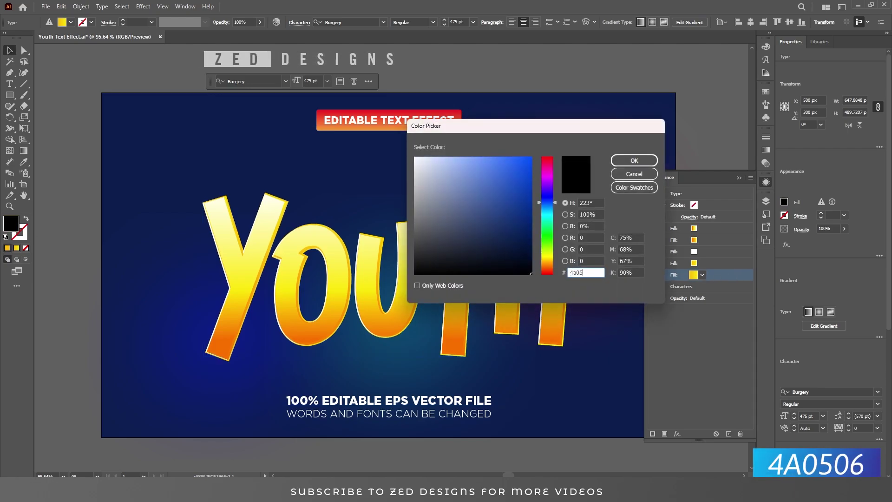
type("06")
key("Tab")
left_click(626, 163)
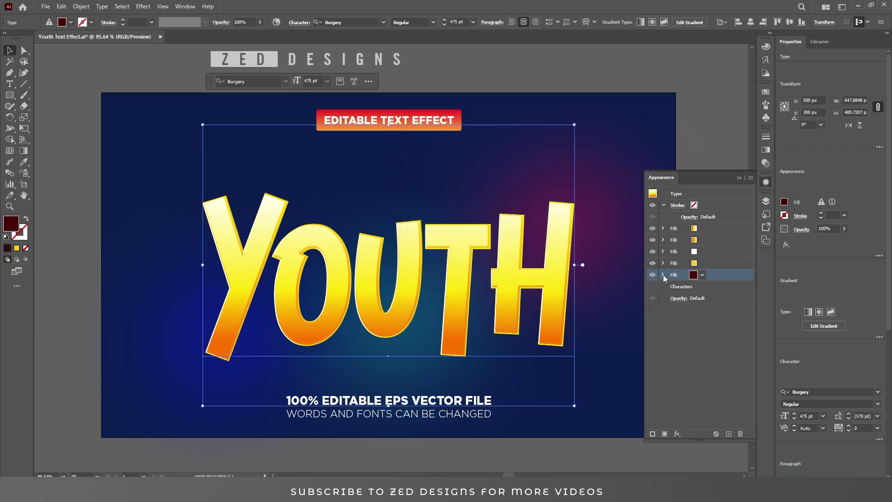
left_click(662, 274)
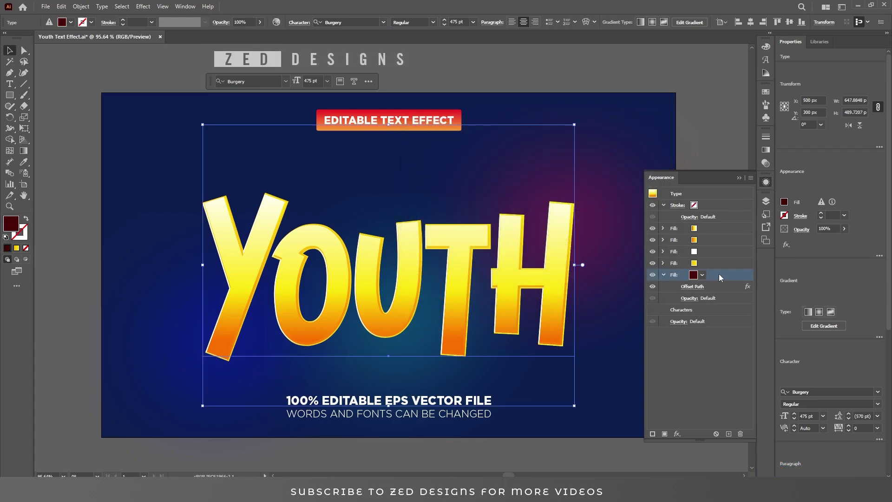
Add a Transform effect to the dark red fill: scale 99.9%, move 0.5 px vertically, 18 copies.
left_click(677, 434)
mouse_move(711, 246)
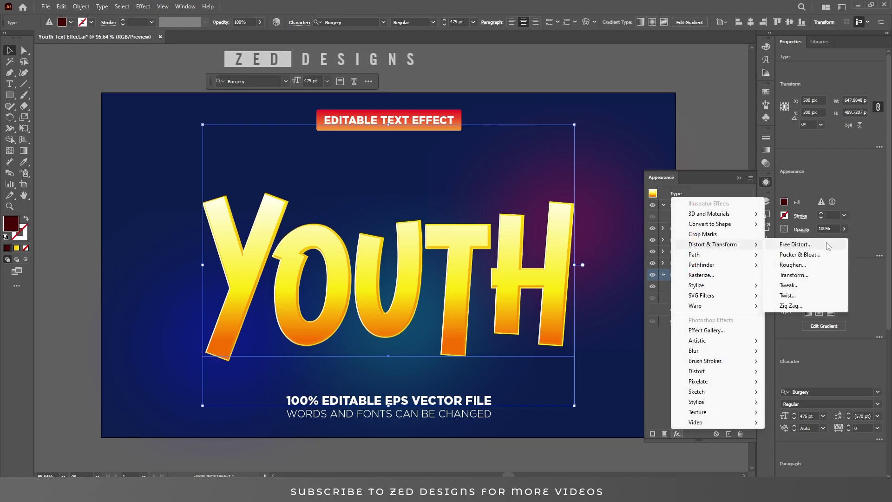
left_click(803, 277)
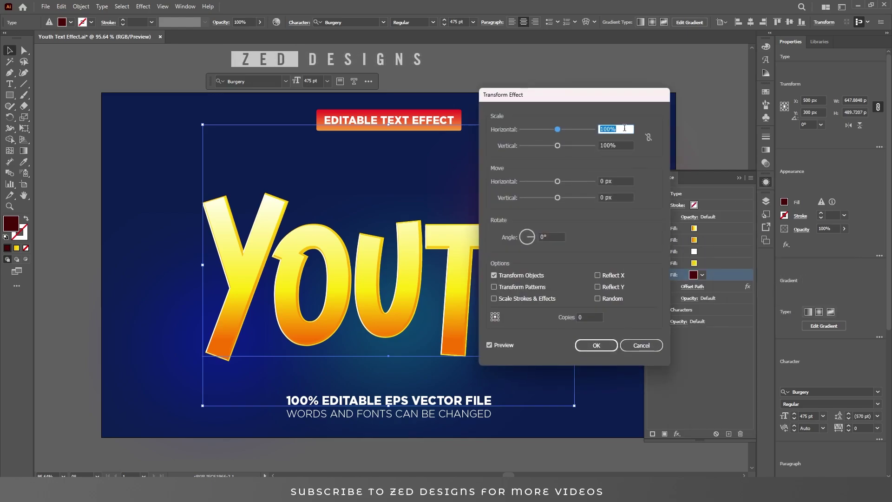
type("99")
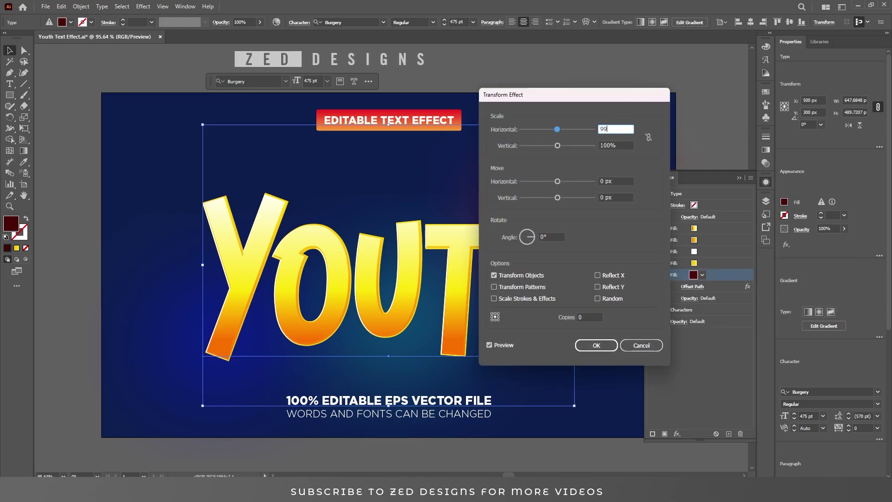
type(".9")
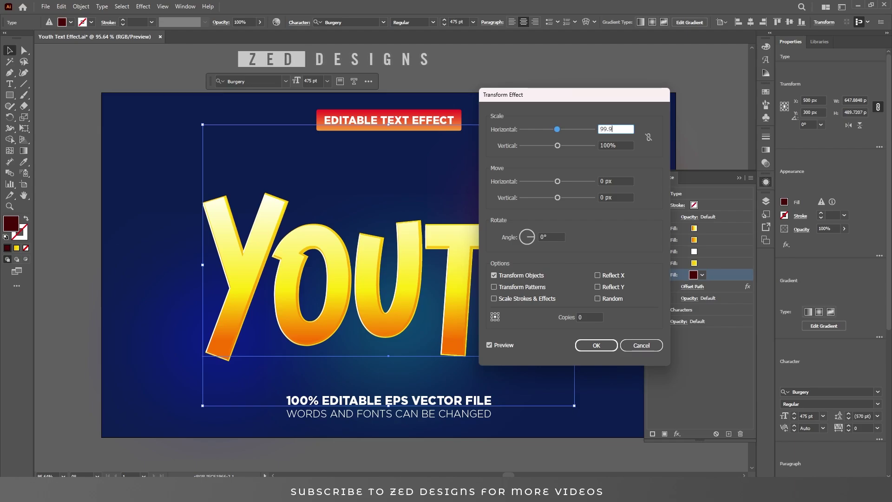
key("Tab")
type("99.9")
key("Tab")
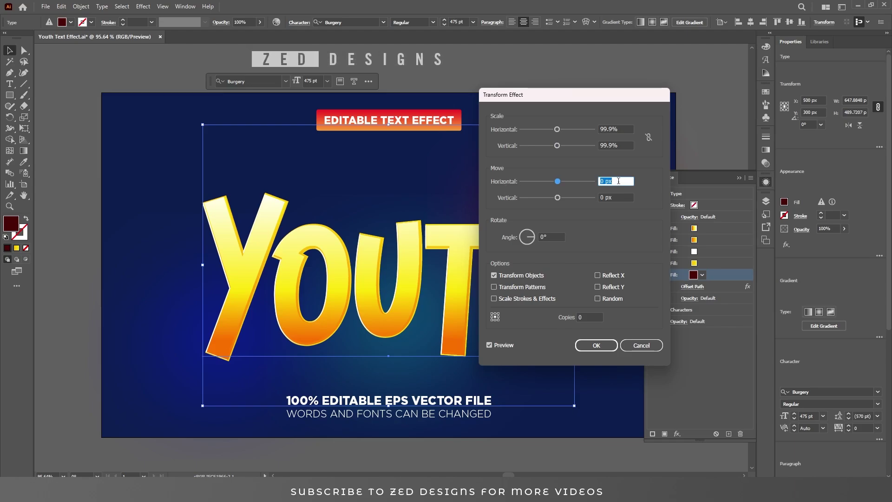
key("Tab")
type("0.5")
key("Tab")
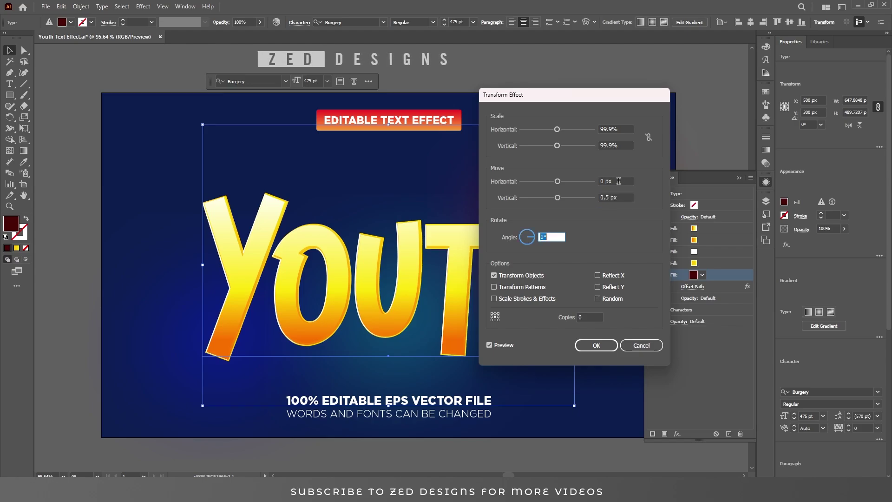
left_click(595, 321)
type("18")
key("Tab")
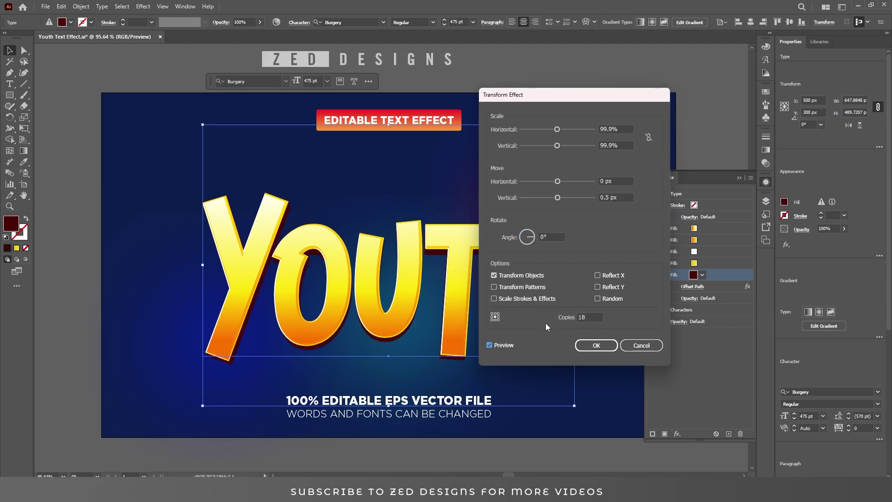
left_click(598, 347)
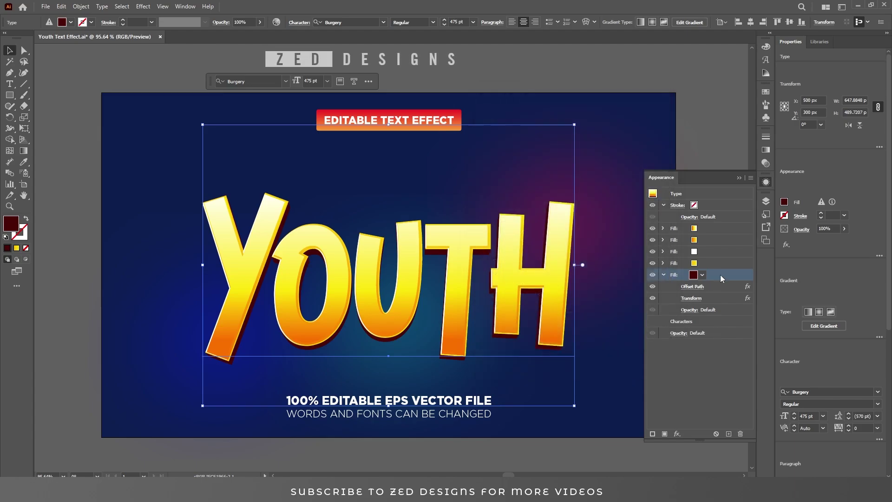
Duplicate the dark red fill and make the bottom copy black.
left_click(665, 275)
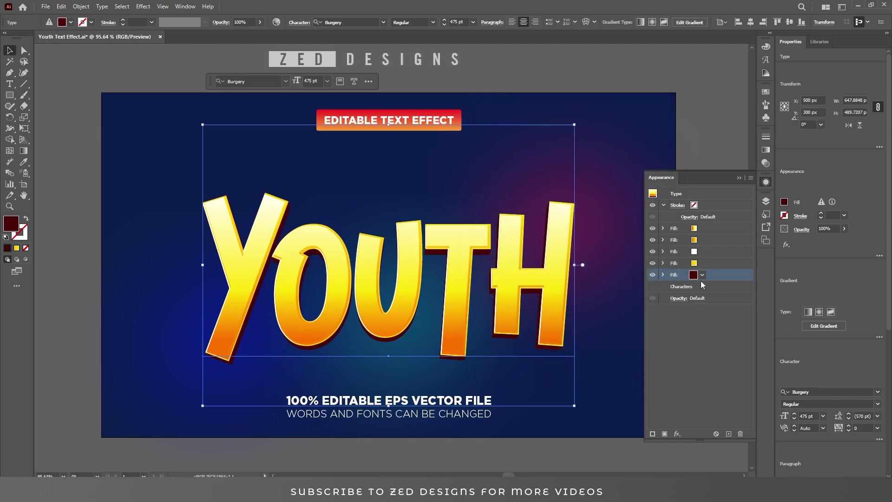
left_click(727, 434)
left_click(704, 286)
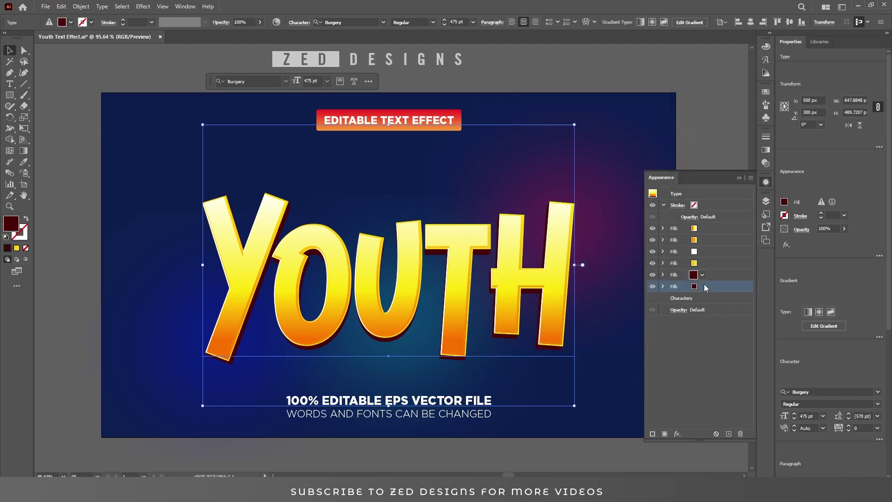
left_click(701, 287)
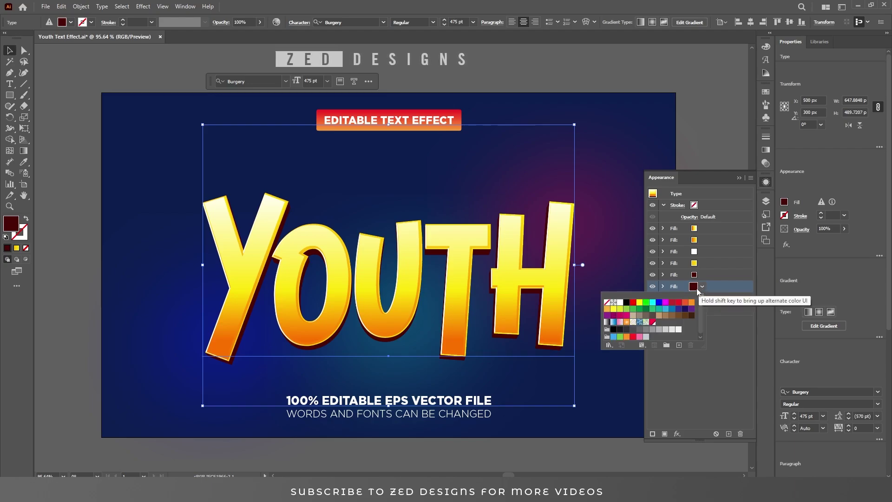
left_click(626, 302)
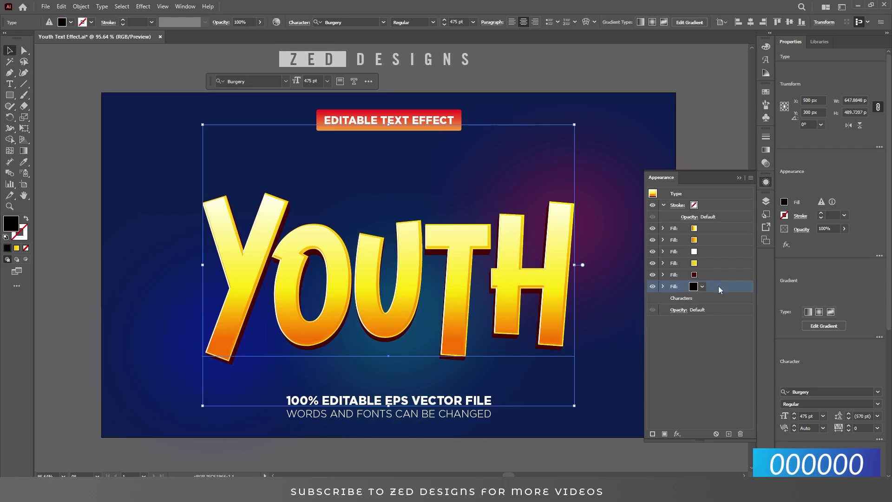
Raise the black fill's Transform effect to 25 copies.
left_click(663, 286)
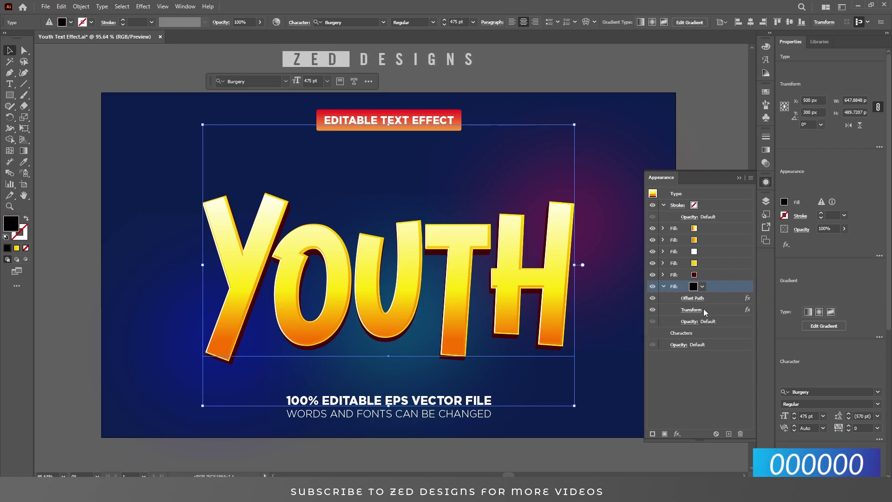
left_click(697, 309)
left_click(695, 311)
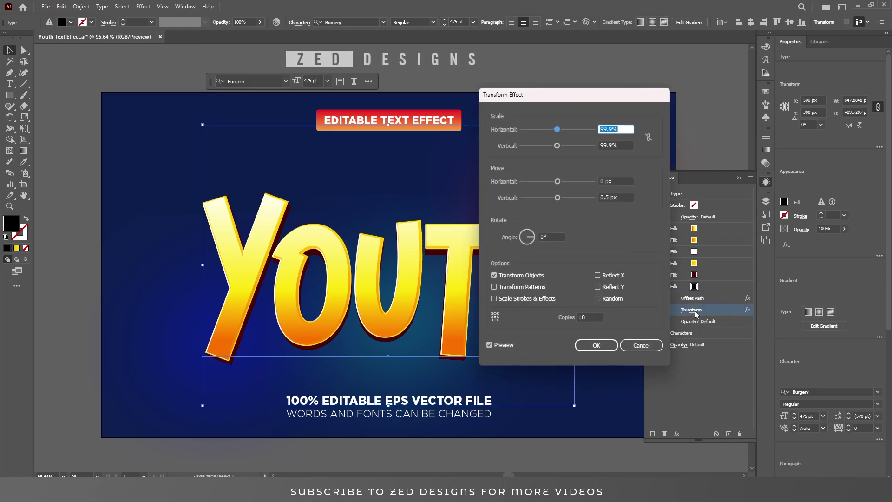
double_click(595, 317)
type("25")
key("Tab")
left_click(595, 345)
Set the black fill's transparency to Multiply at 50% opacity.
left_click(728, 320)
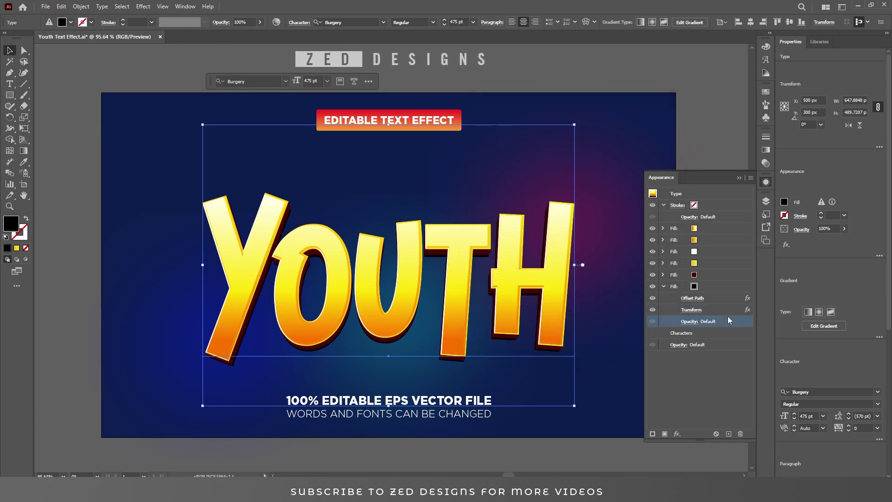
left_click(688, 322)
left_click(611, 339)
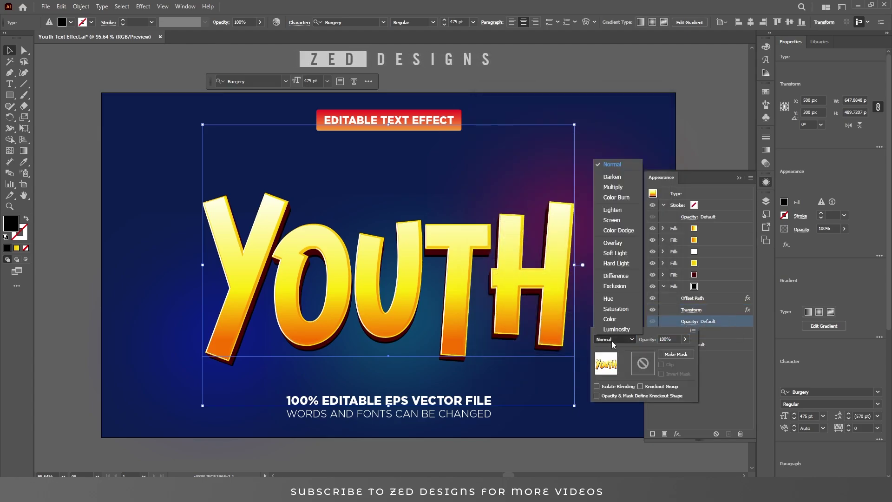
left_click(613, 187)
left_click(663, 340)
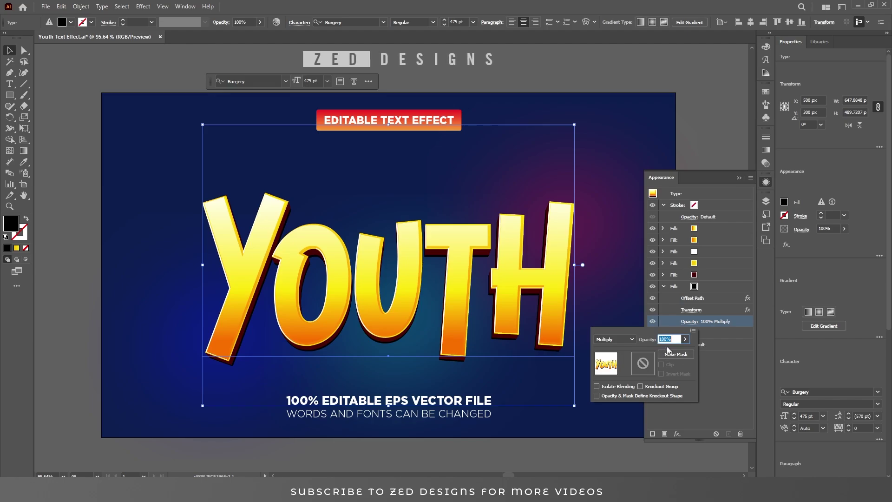
type("50")
key("Return")
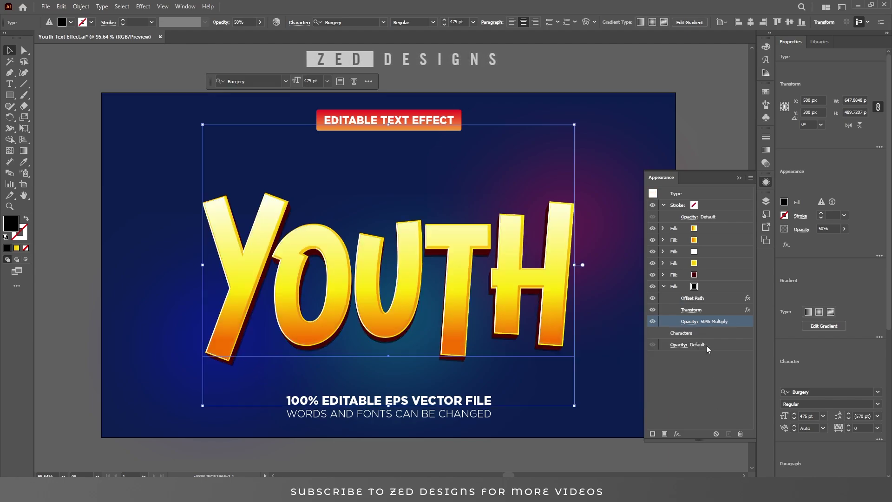
left_click(714, 288)
left_click(664, 286)
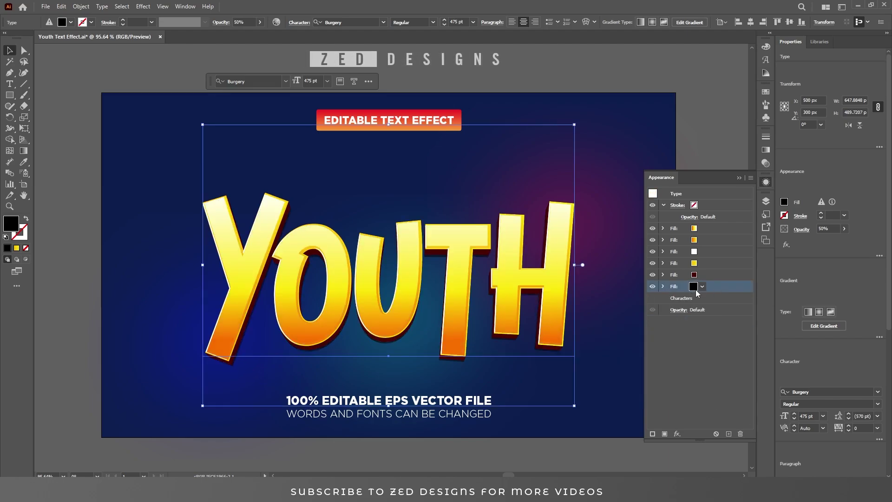
left_click(711, 264)
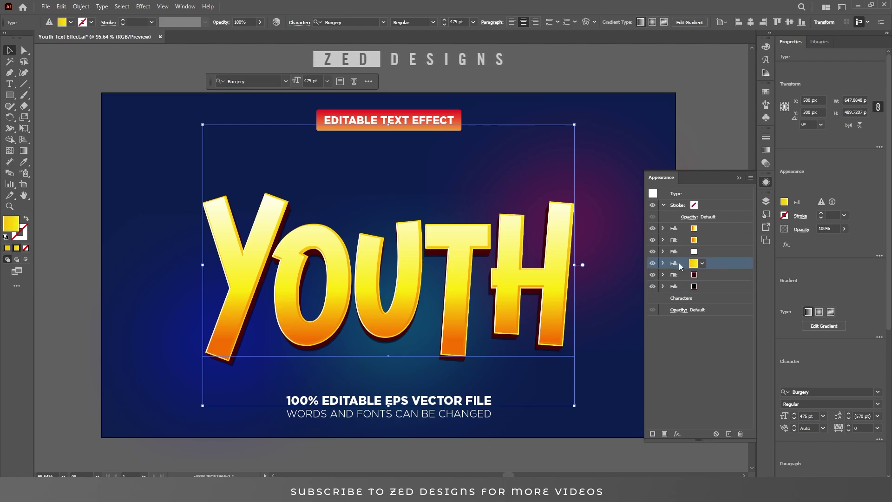
Duplicate the yellow fill and move the copy below the black fill.
left_click(728, 434)
left_click_drag(729, 274, 709, 302)
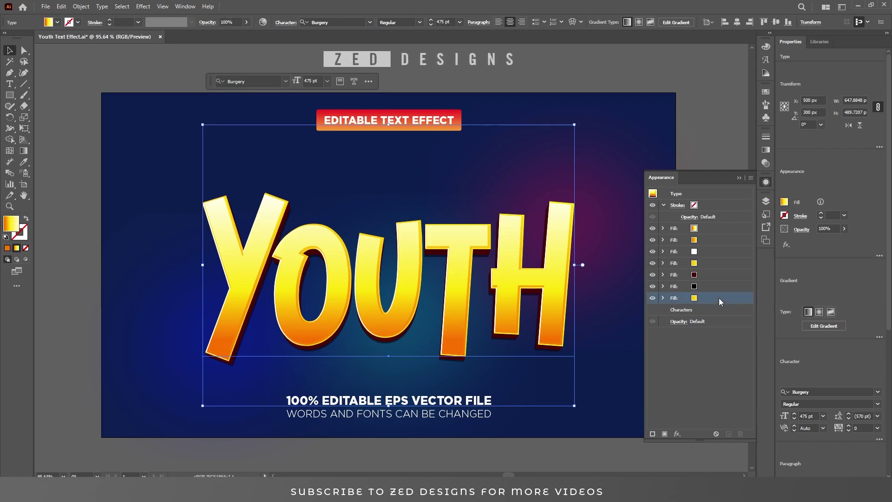
left_click(718, 299)
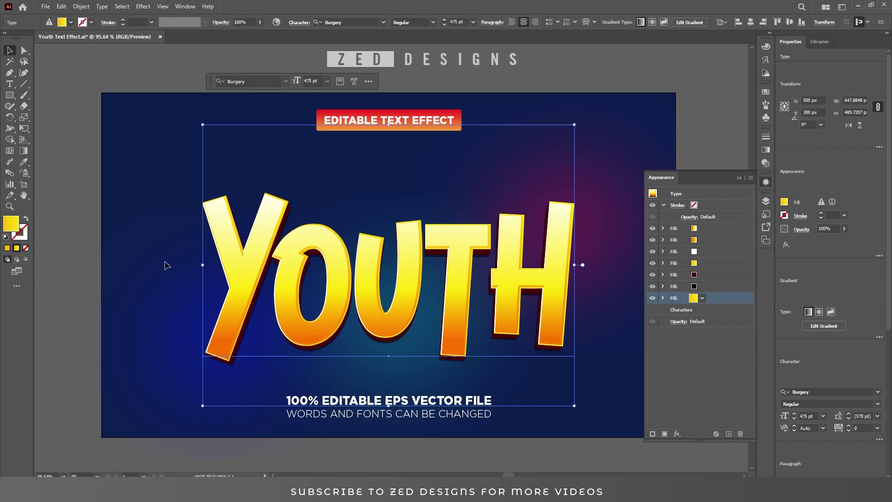
Colour the new bottom fill blue with hex 184897.
double_click(10, 224)
type("511510")
key("Tab")
type("4")
key("Escape")
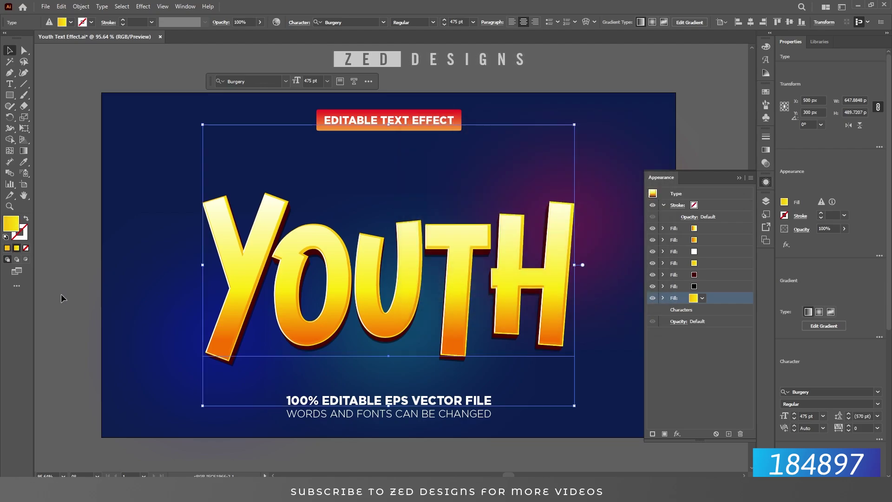
double_click(14, 227)
type("18489")
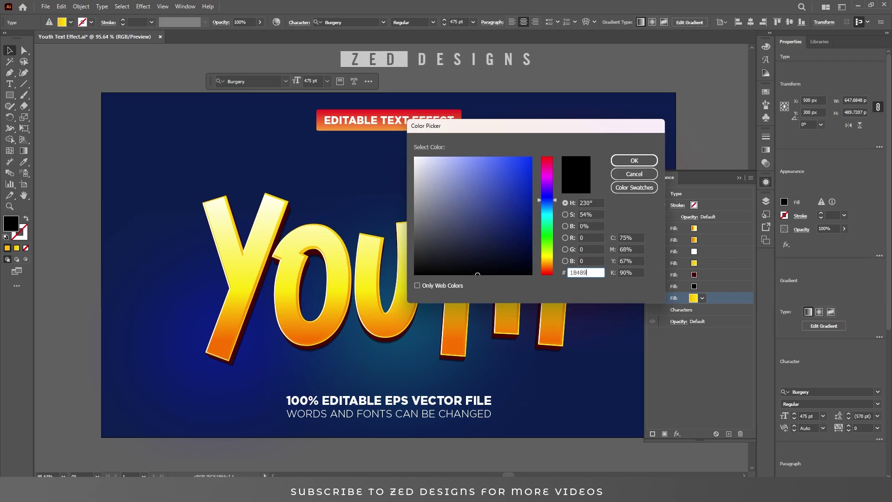
type("7")
key("Tab")
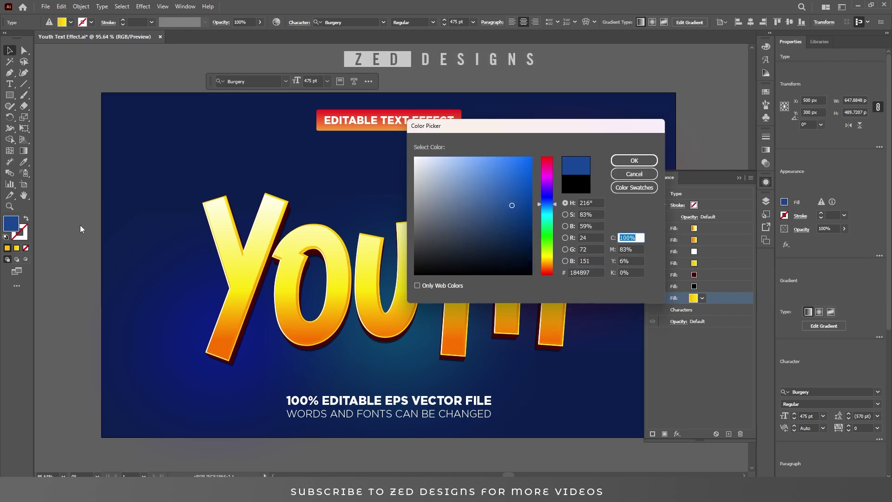
left_click(627, 162)
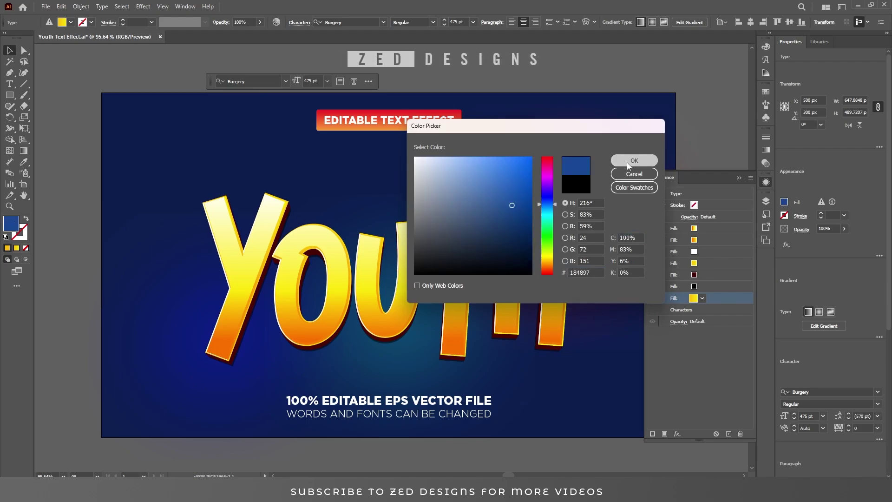
left_click(663, 298)
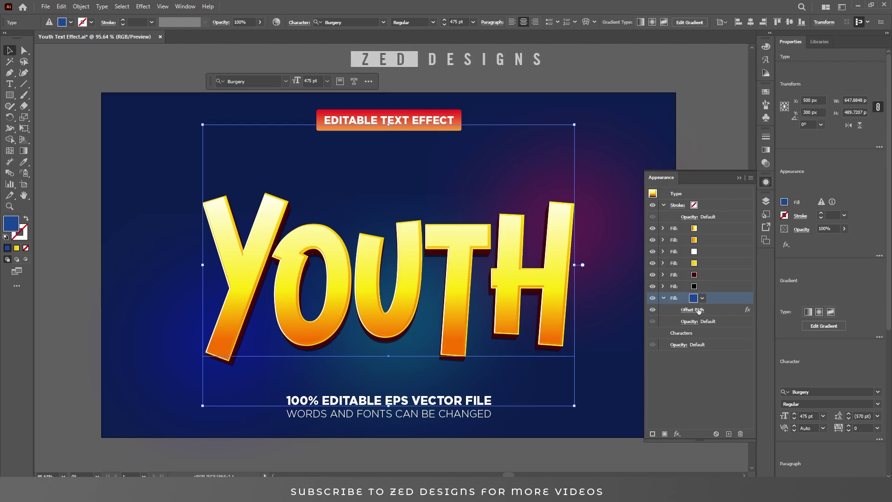
Change the blue fill's Offset Path to 10 px.
left_click(695, 310)
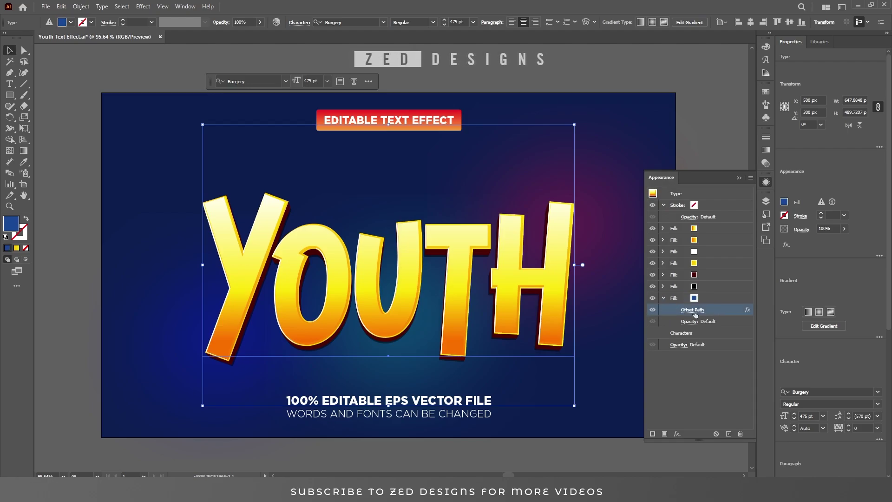
type("10")
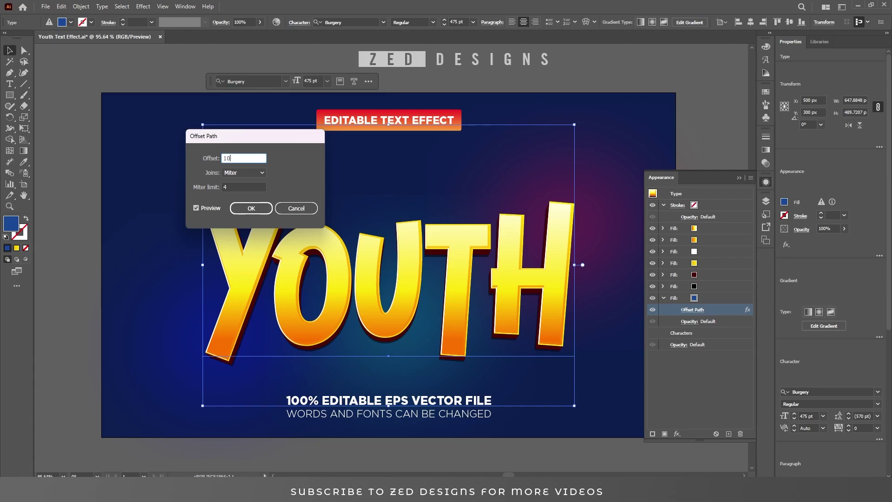
key("Tab")
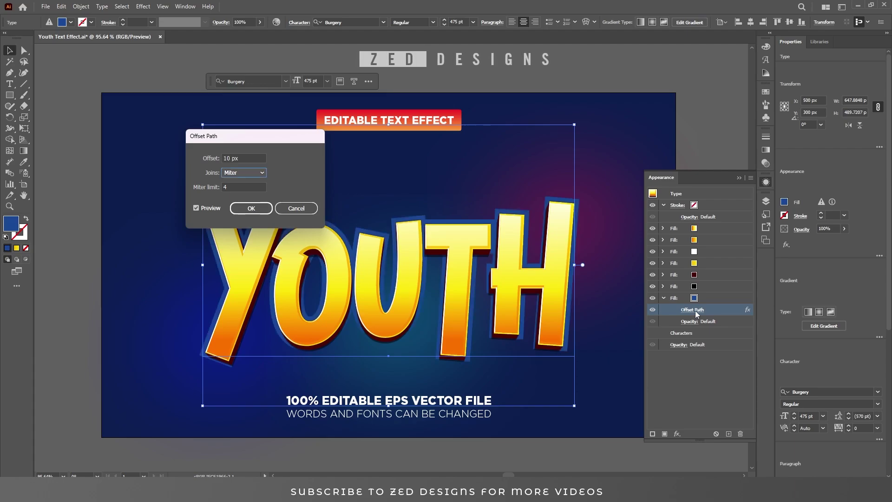
left_click(251, 208)
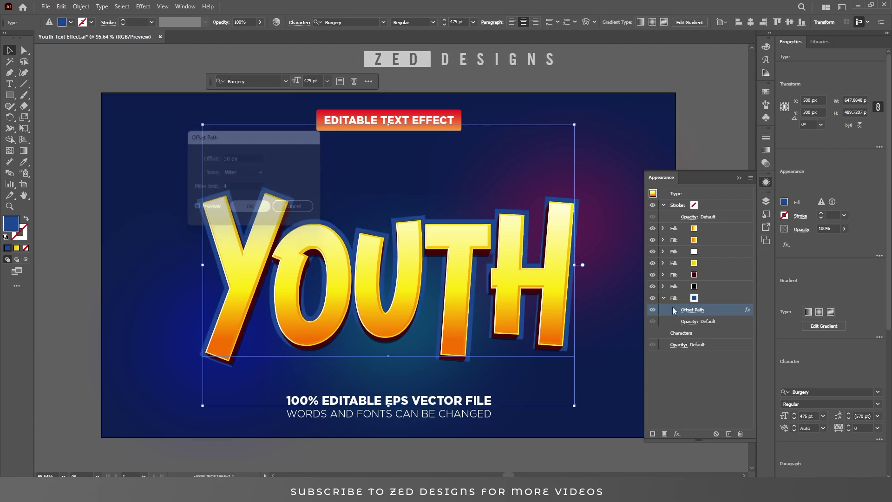
Add a Transform to the blue fill scaling 98.5% by 99% and moving 10 px down.
left_click(734, 300)
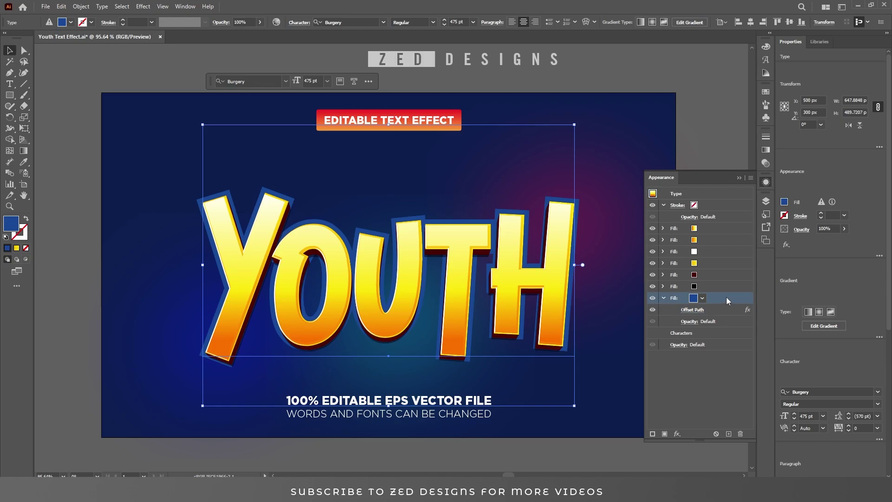
left_click(681, 434)
mouse_move(738, 244)
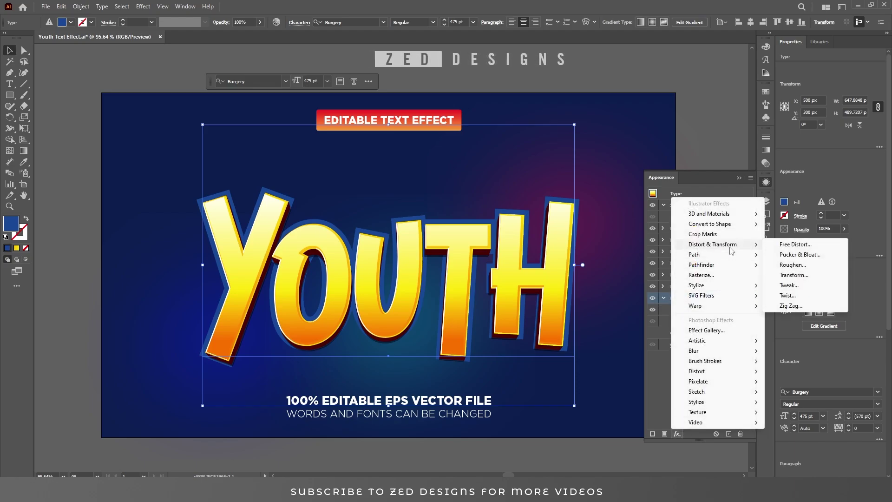
left_click(795, 275)
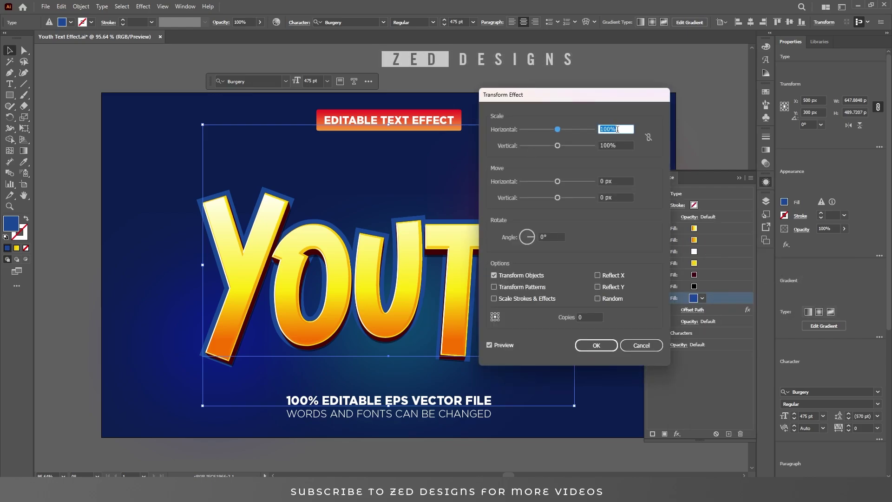
type("98.5")
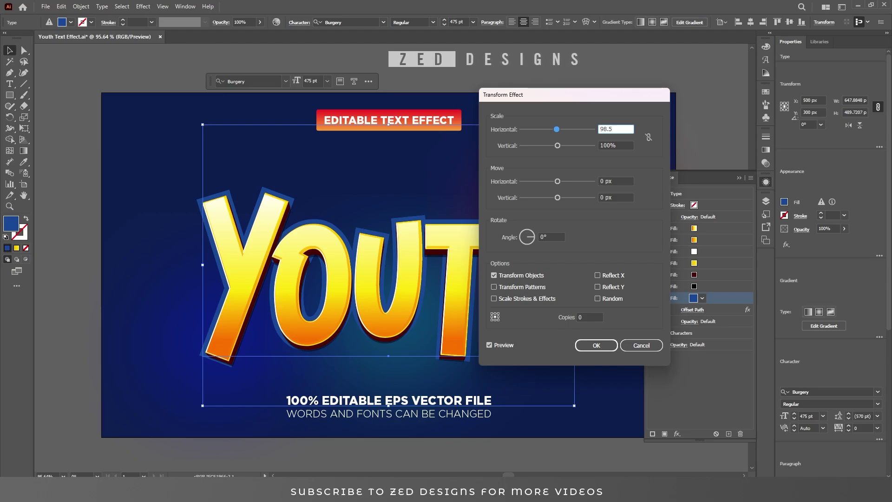
key("Tab")
type("99")
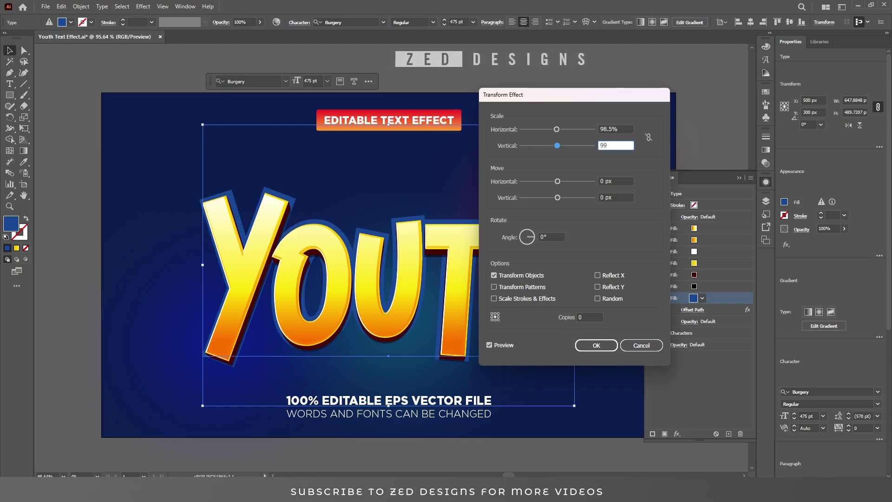
key("Tab")
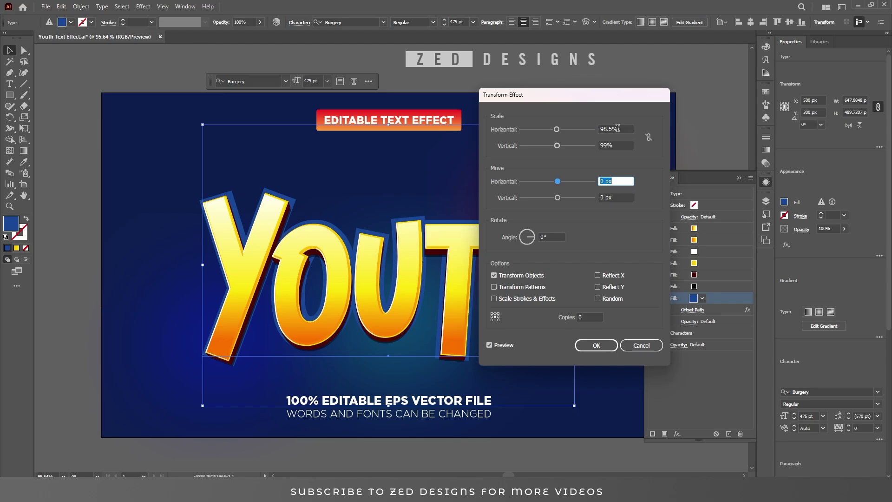
key("Tab")
type("10")
key("Tab")
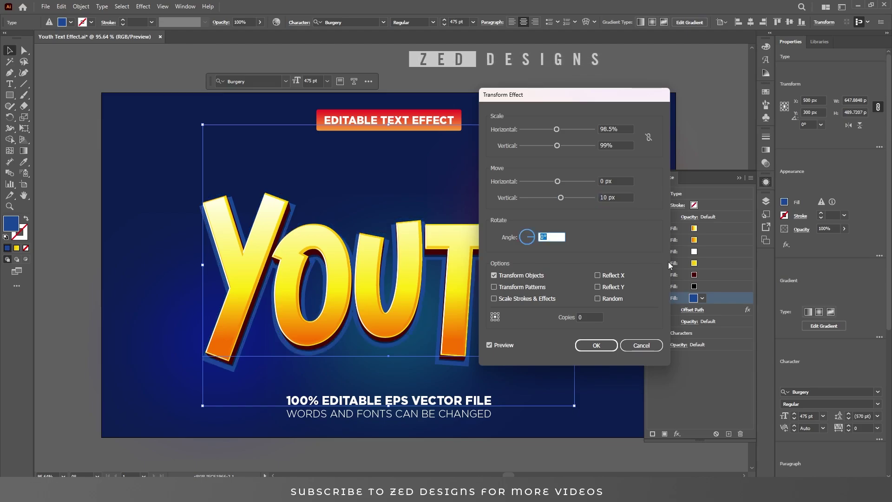
left_click(603, 350)
left_click(663, 297)
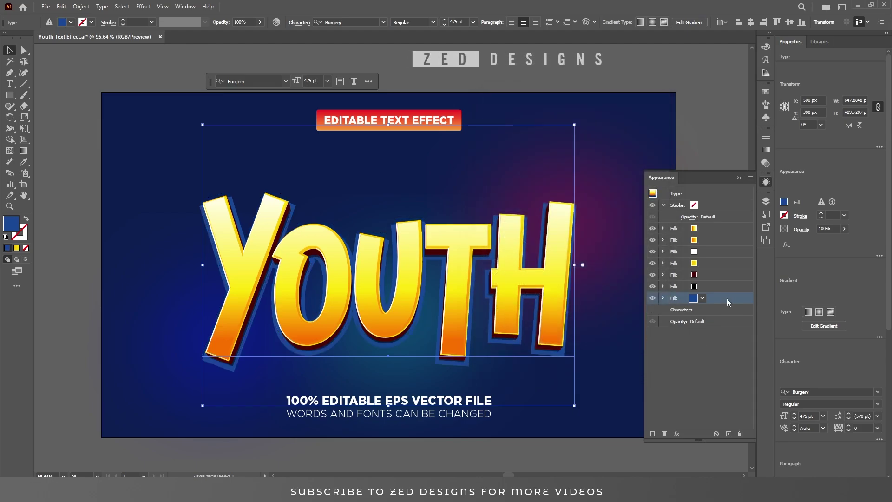
left_click(729, 433)
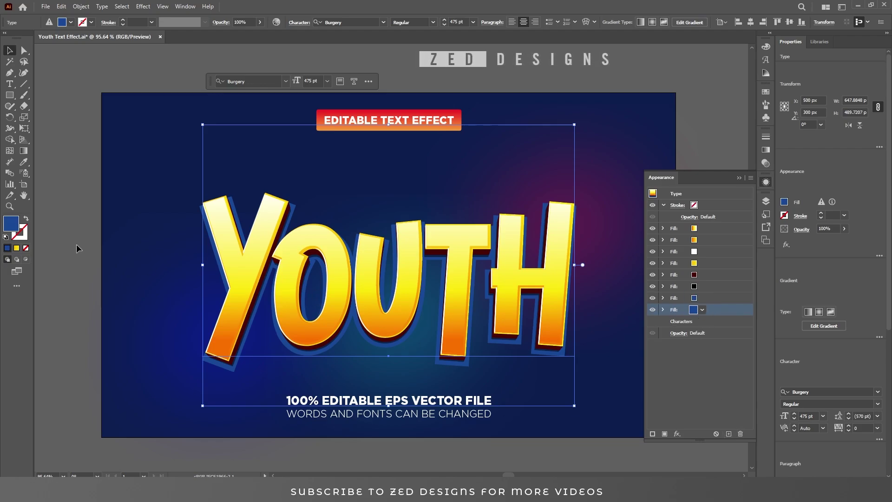
Colour the new bottom fill dark blue, hex 001c6a.
double_click(11, 224)
double_click(586, 272)
type("001c6a")
key("Tab")
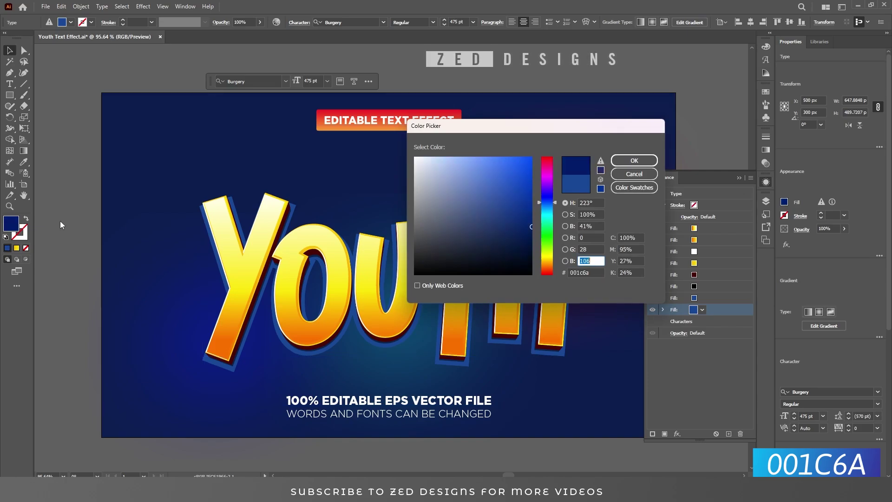
left_click(624, 166)
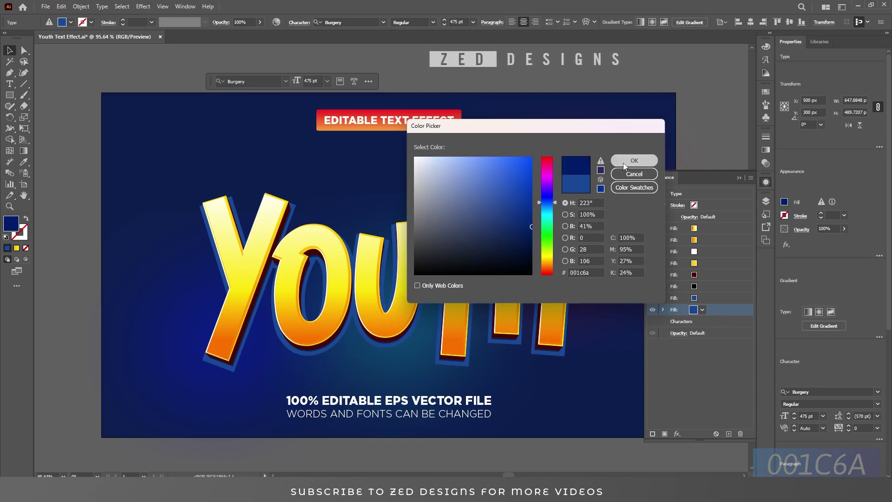
Widen the dark blue fill's Offset Path to 11 px and duplicate the fill.
left_click(664, 310)
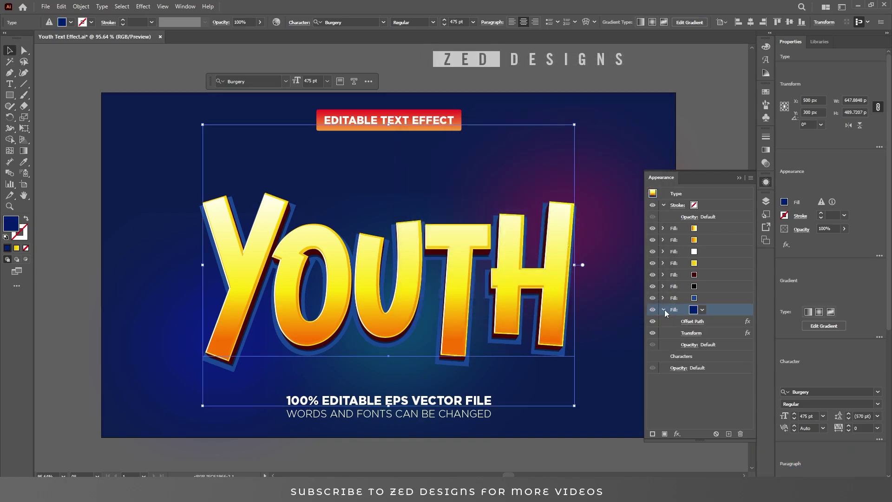
left_click(694, 321)
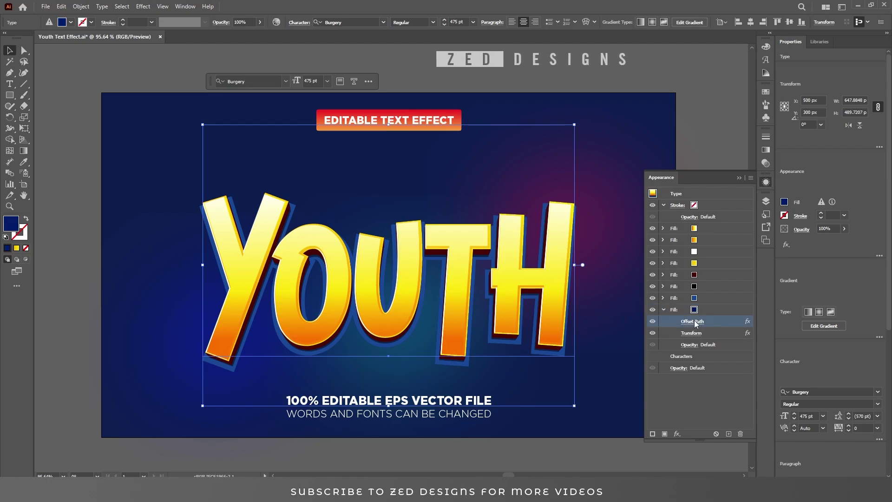
left_click(695, 322)
type("11")
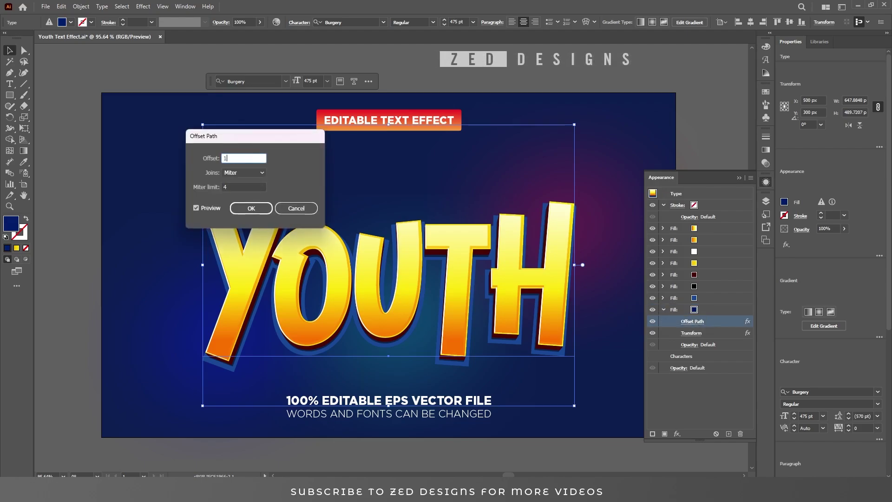
key("Tab")
left_click(250, 208)
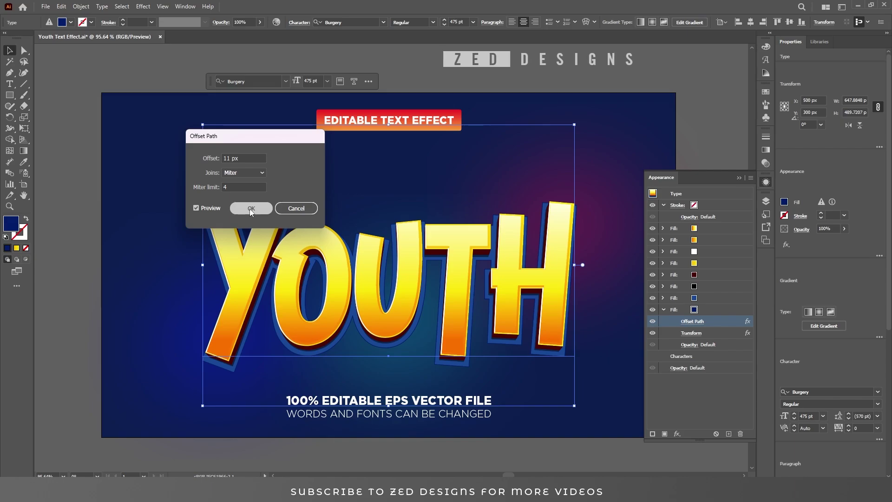
left_click(664, 310)
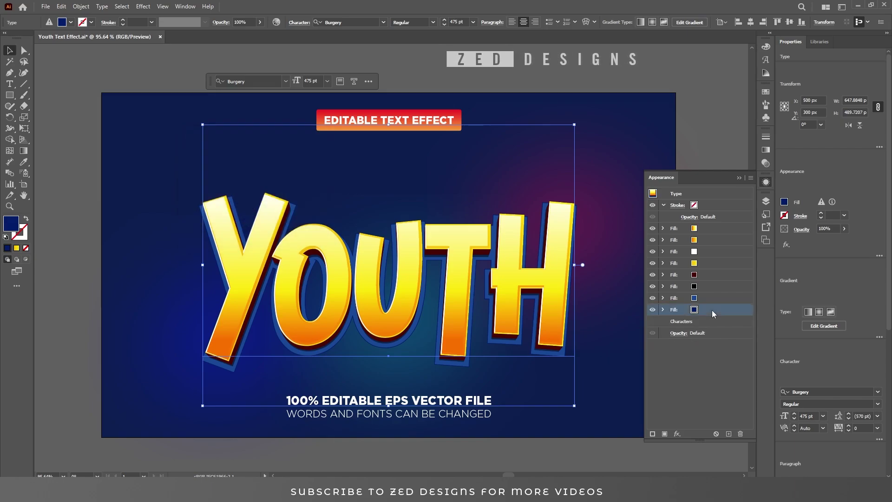
left_click(728, 434)
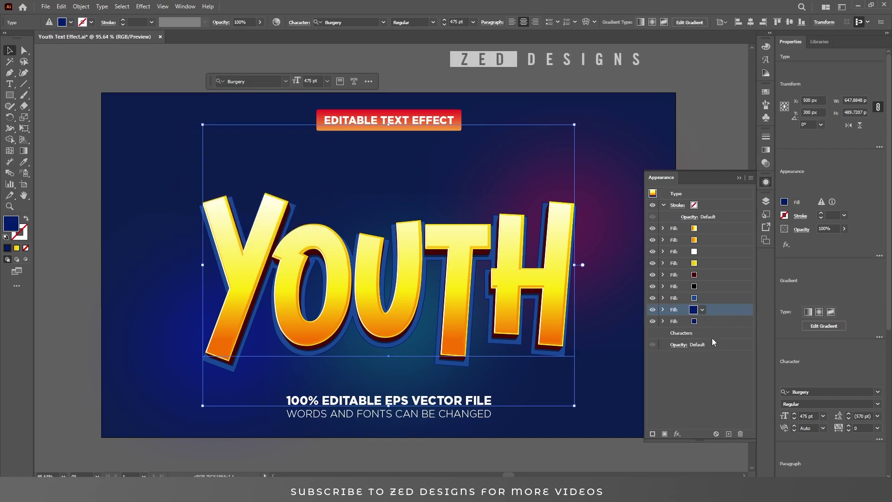
Add a new Transform effect to the duplicated navy fill.
left_click(713, 322)
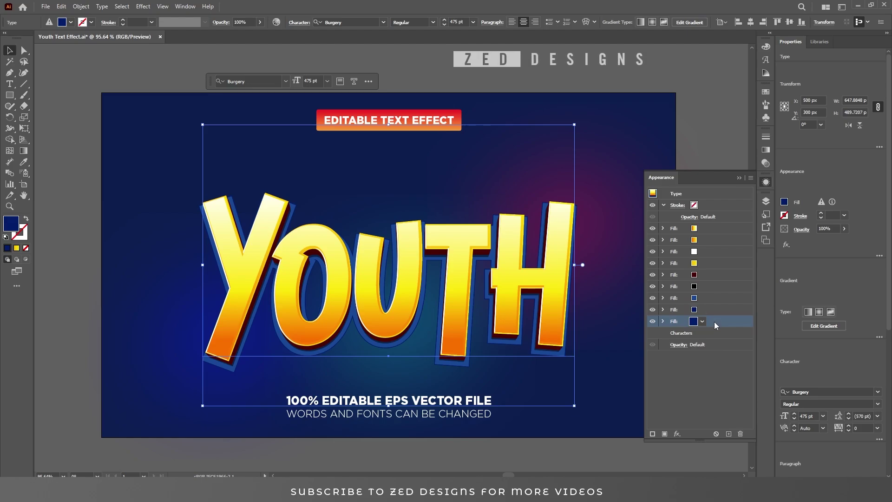
left_click(662, 321)
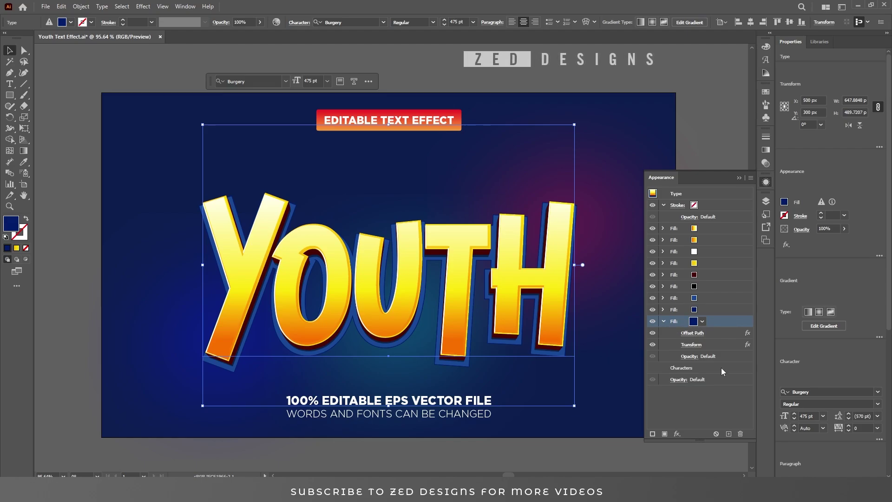
left_click(679, 435)
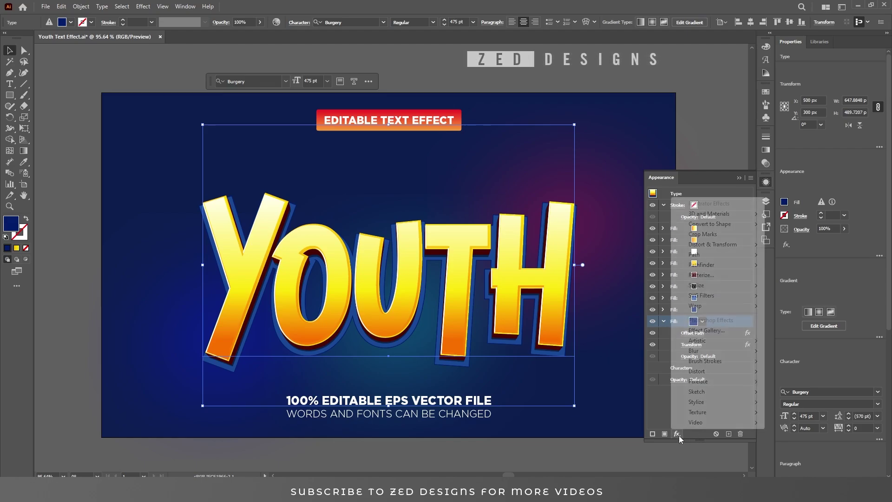
mouse_move(725, 245)
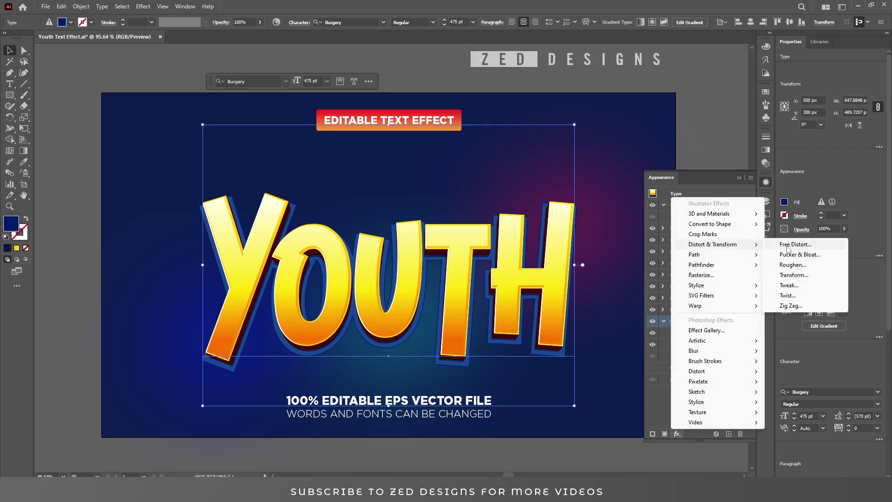
left_click(786, 276)
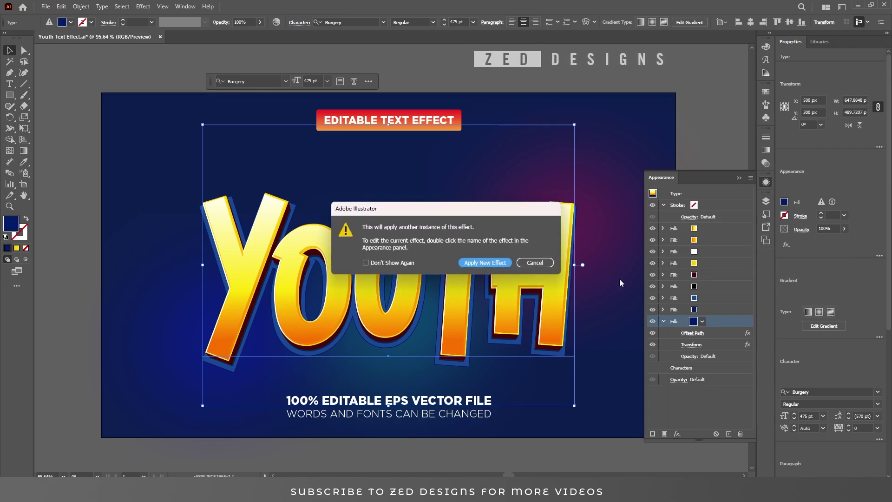
left_click(485, 263)
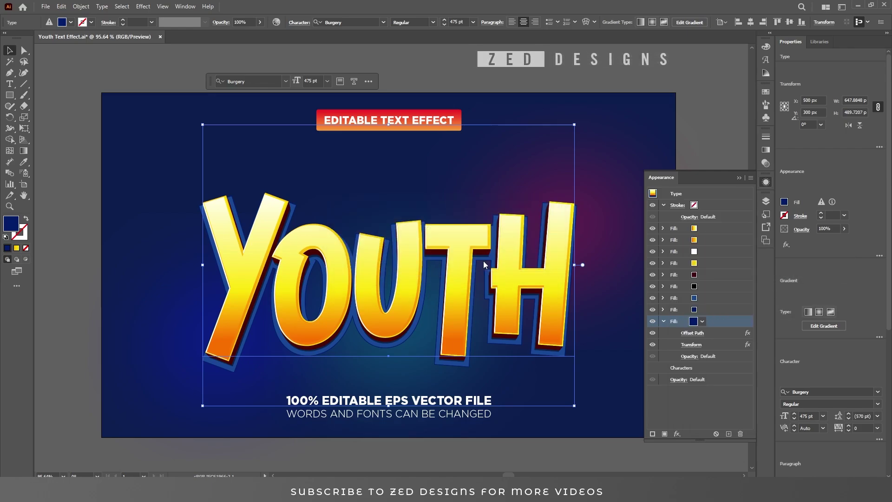
Set the Transform to move 0.5 px vertically with 28 copies.
left_click(619, 181)
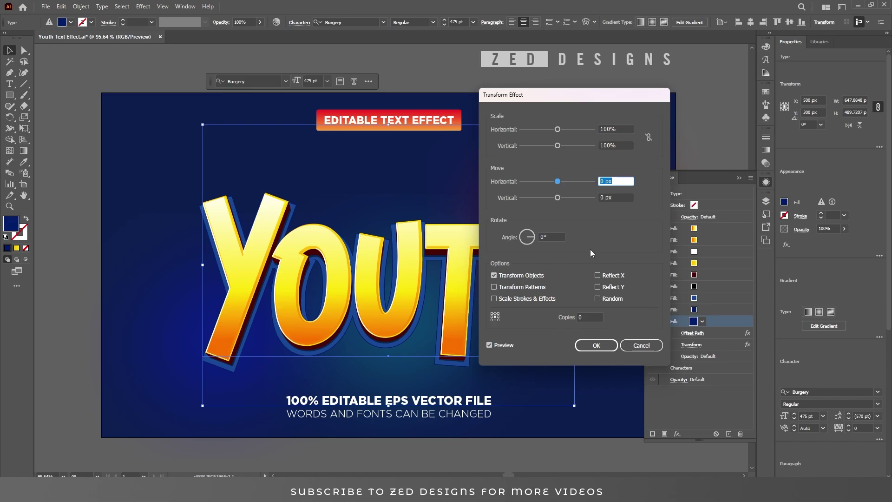
key("Tab")
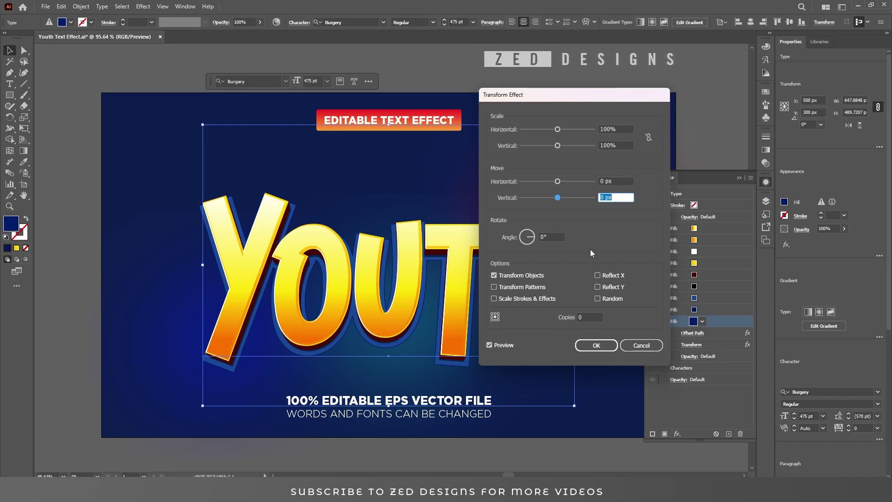
type("0.5")
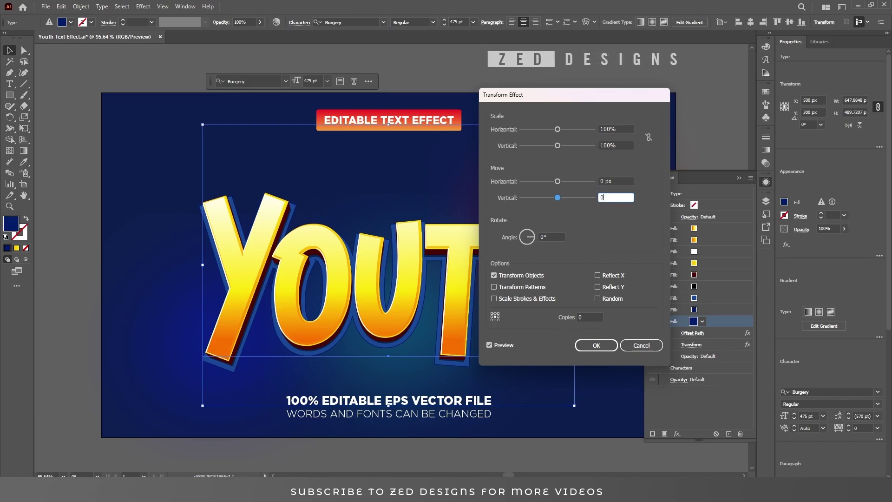
key("Tab")
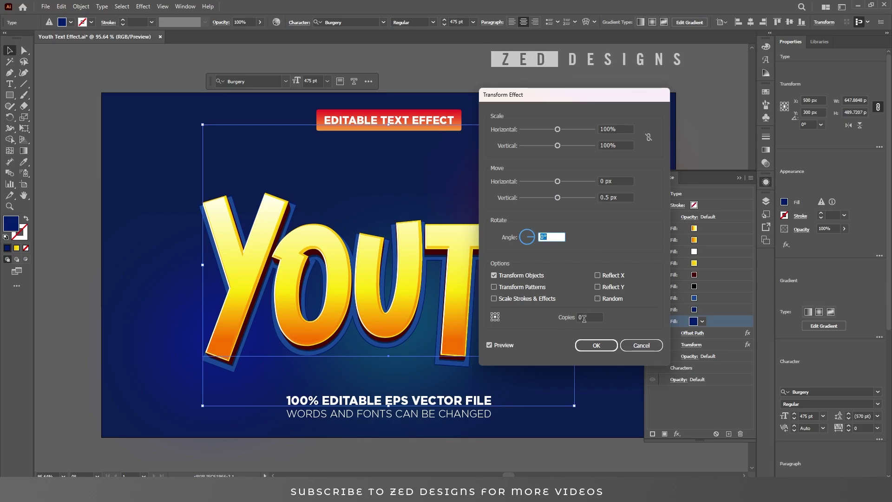
left_click(585, 317)
type("28")
key("Tab")
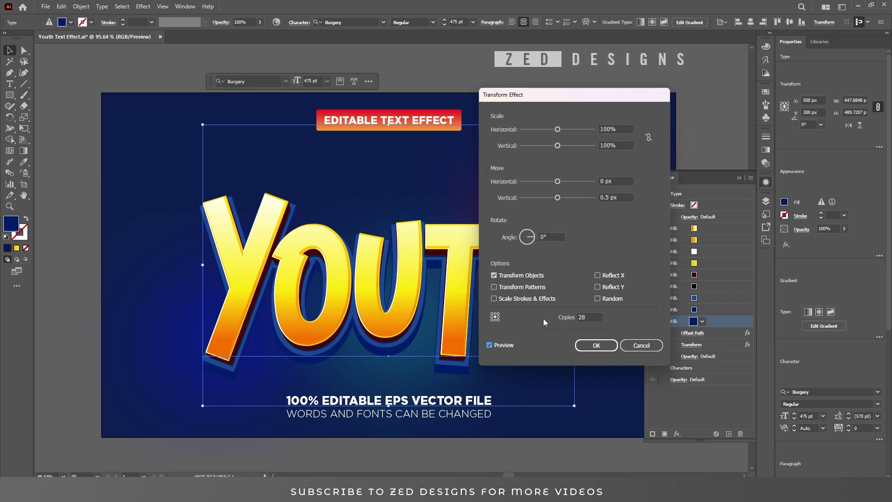
left_click(608, 348)
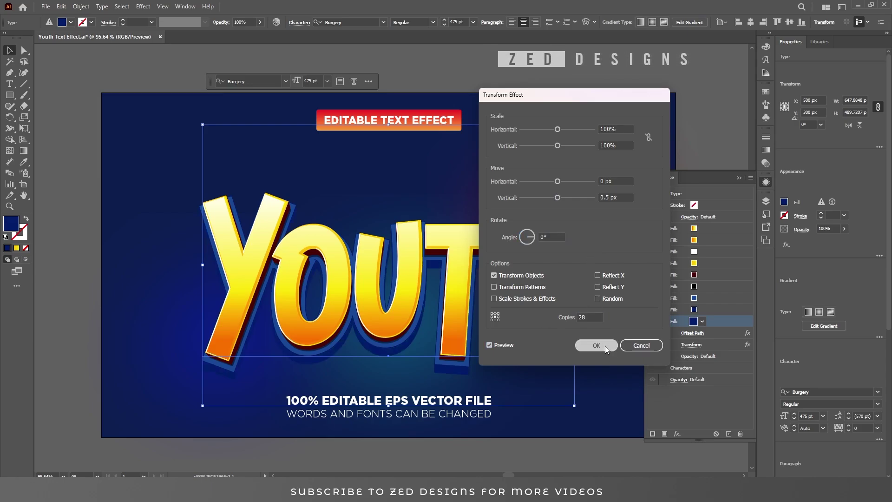
left_click(663, 321)
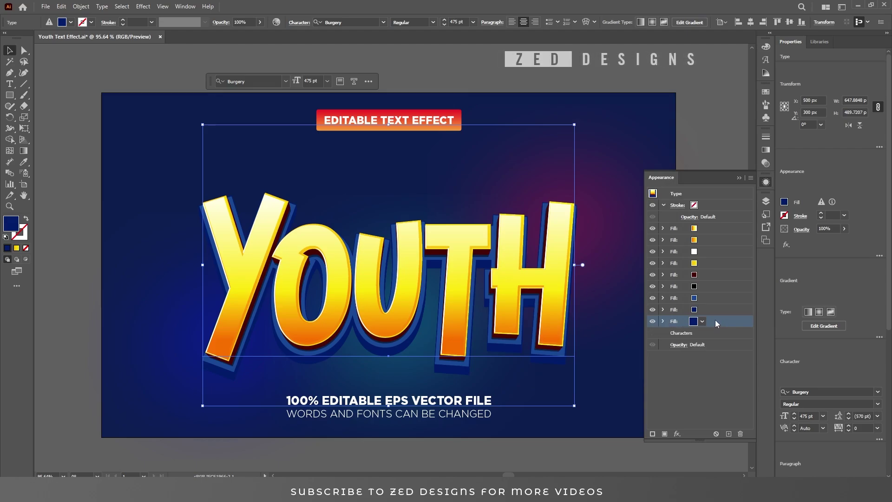
Duplicate the lighter blue fill, move it to the bottom, and make it black.
left_click(712, 300)
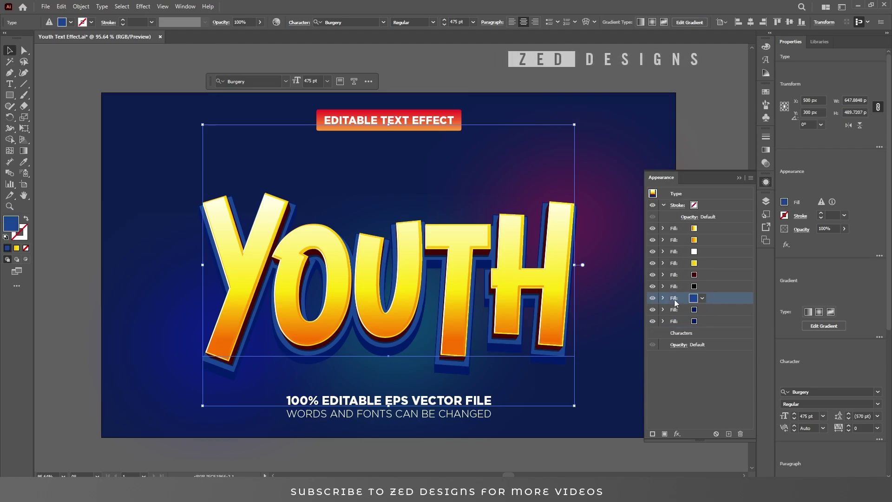
left_click(728, 433)
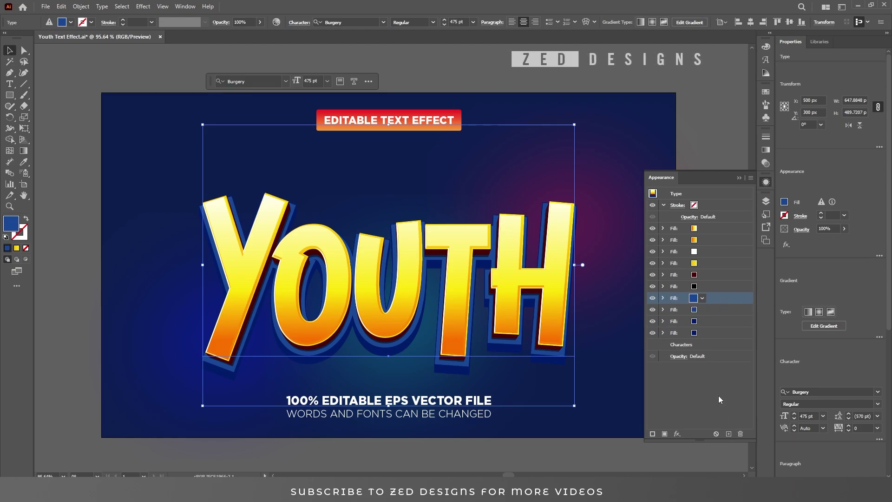
left_click(714, 309)
left_click_drag(716, 308, 719, 335)
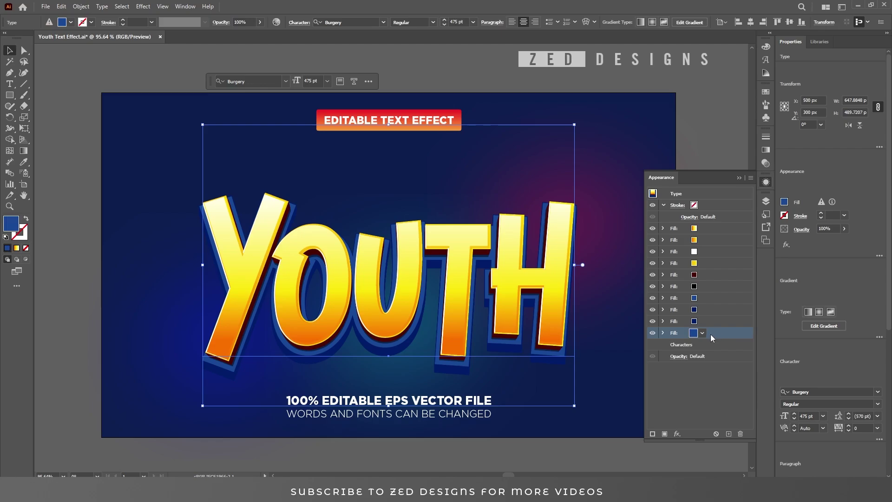
left_click(702, 333)
left_click(625, 348)
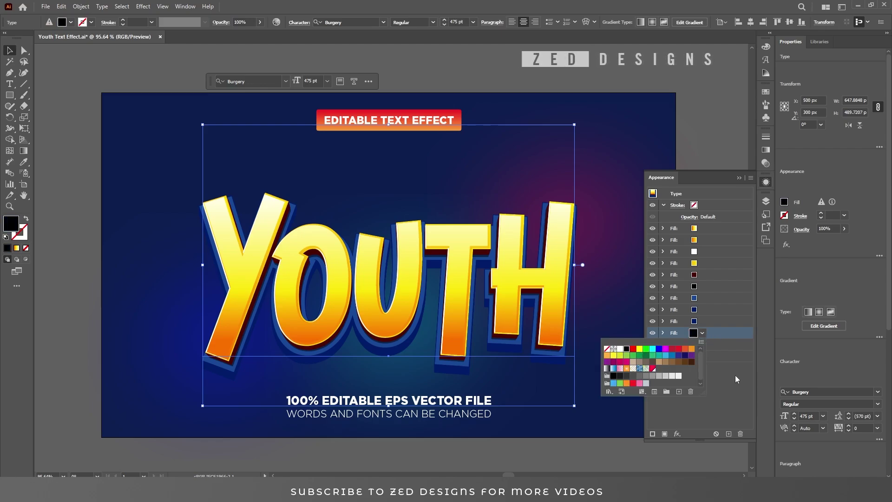
Start a new Transform effect on the black bottom fill.
left_click(664, 334)
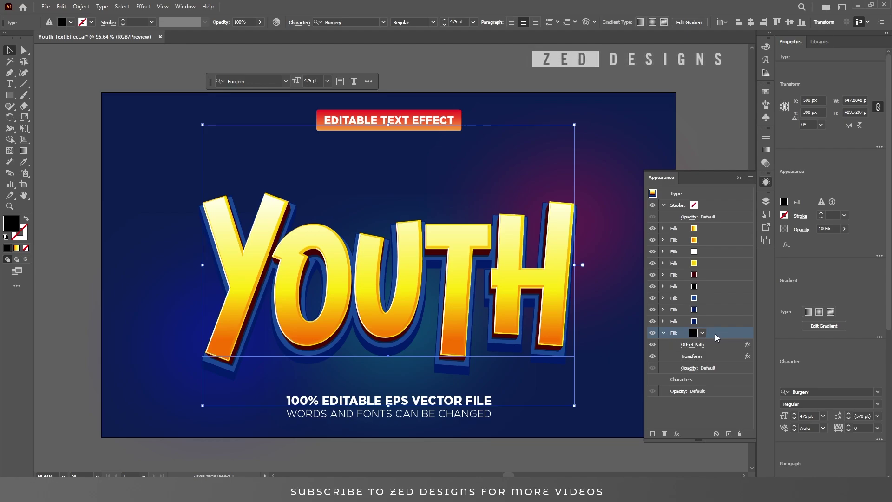
left_click(677, 434)
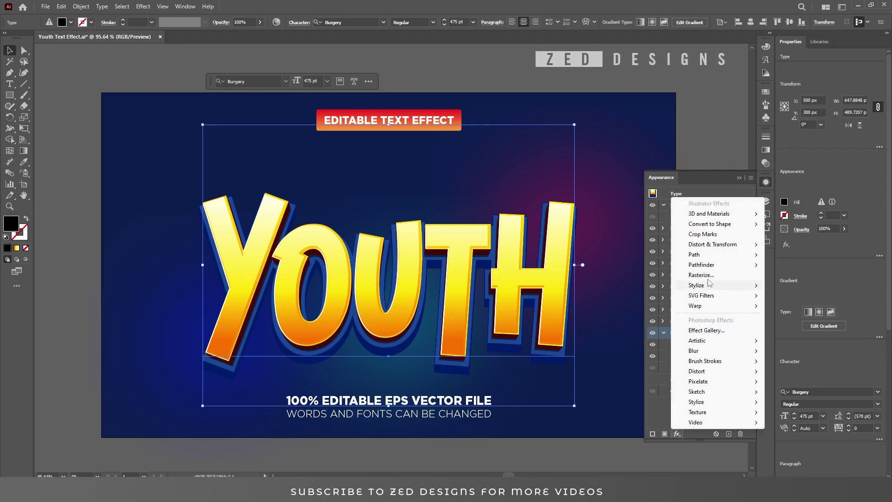
mouse_move(739, 244)
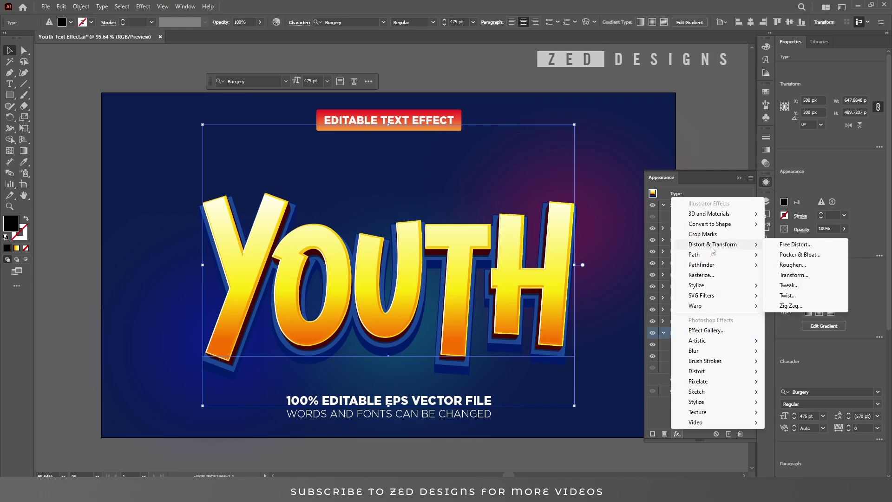
left_click(789, 275)
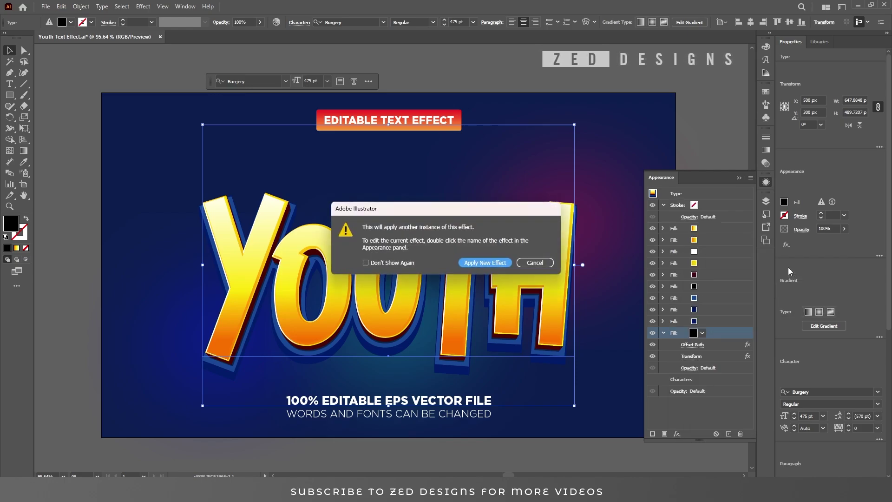
left_click(496, 263)
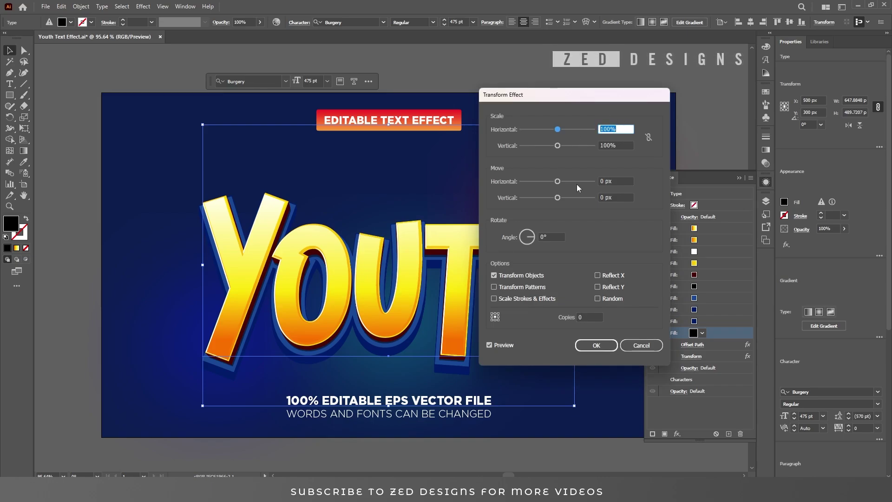
Set the black fill's Transform to 90% horizontal scale and 30 px vertical move.
type("90")
key("Tab")
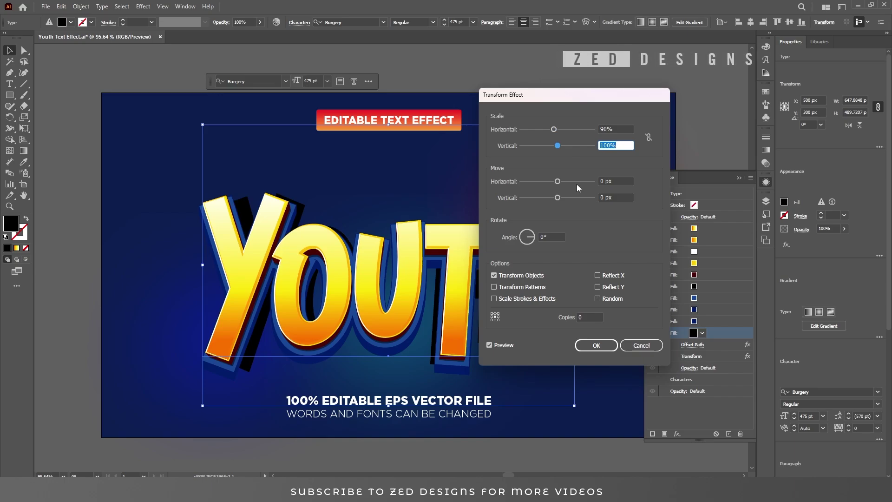
key("Tab")
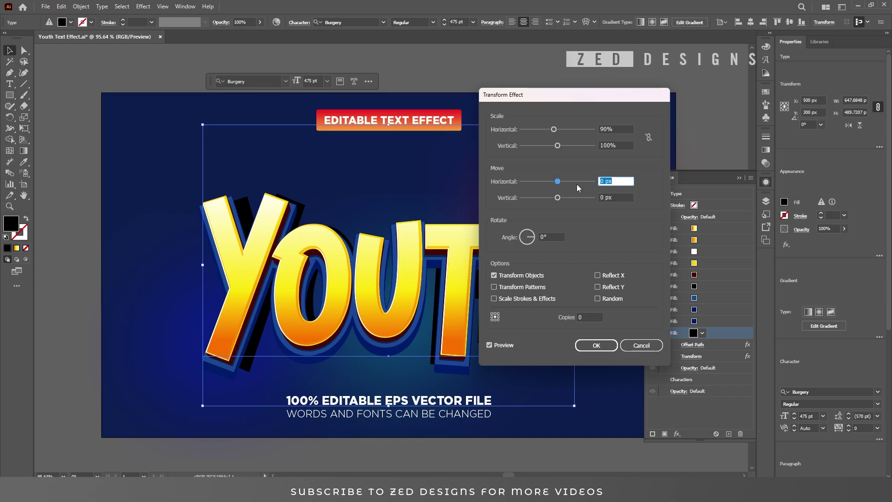
key("Tab")
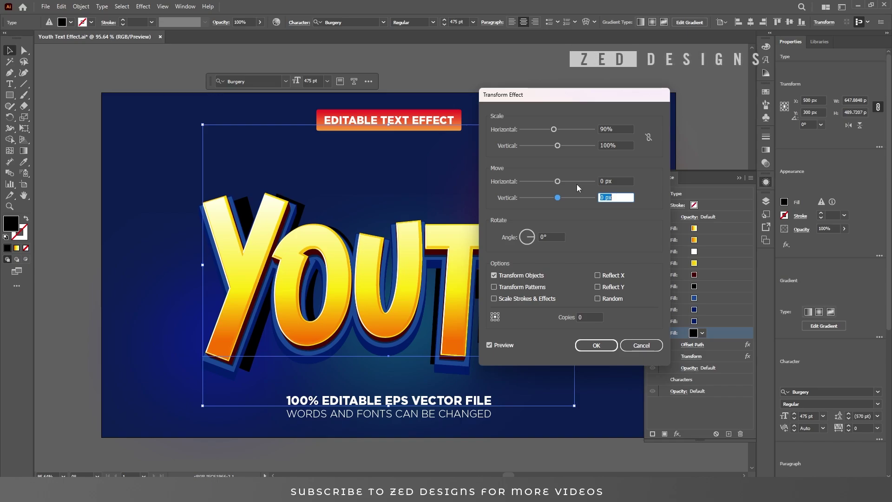
type("30")
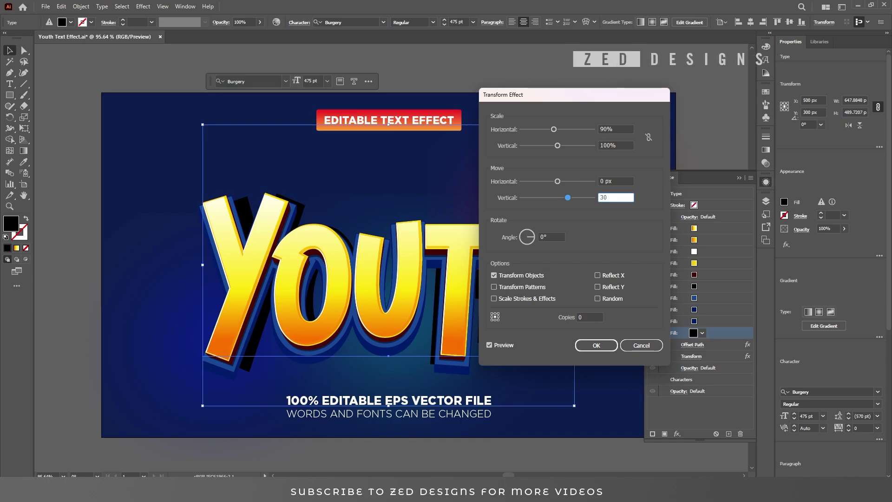
key("Tab")
left_click(593, 345)
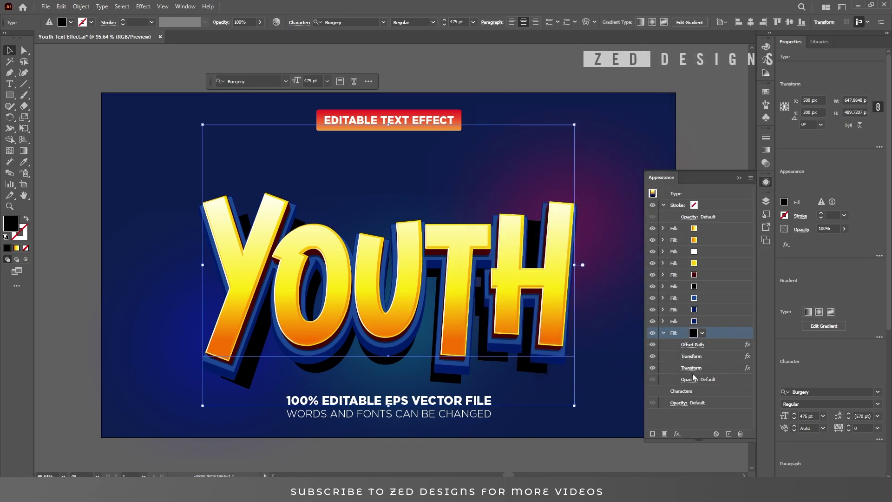
left_click(678, 434)
Apply an 8 pixel Gaussian Blur to the black shadow fill.
mouse_move(693, 351)
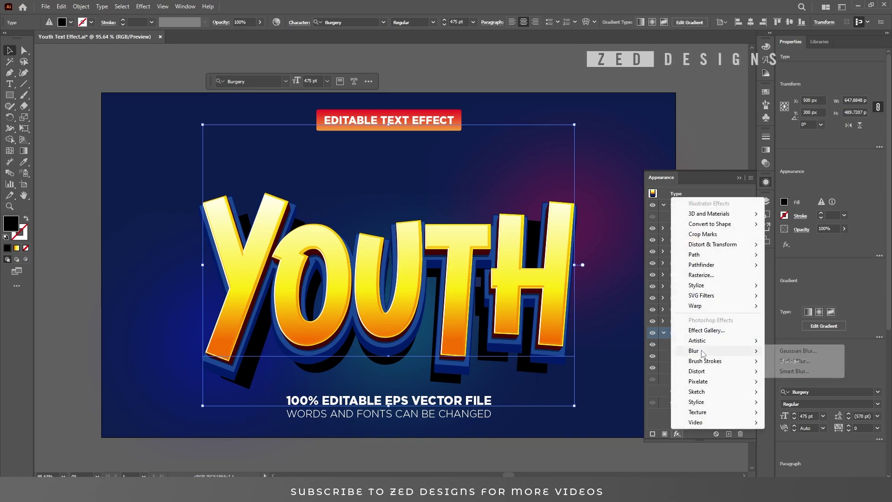
left_click(791, 350)
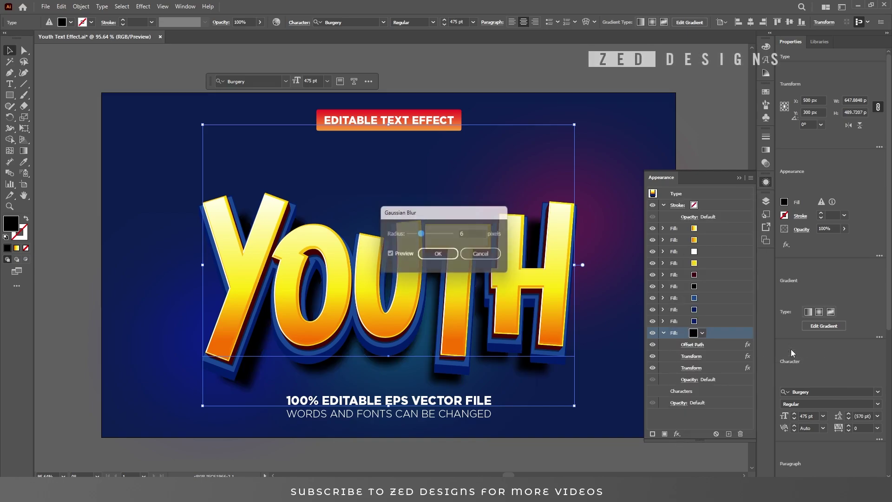
left_click(479, 239)
type("8")
key("Tab")
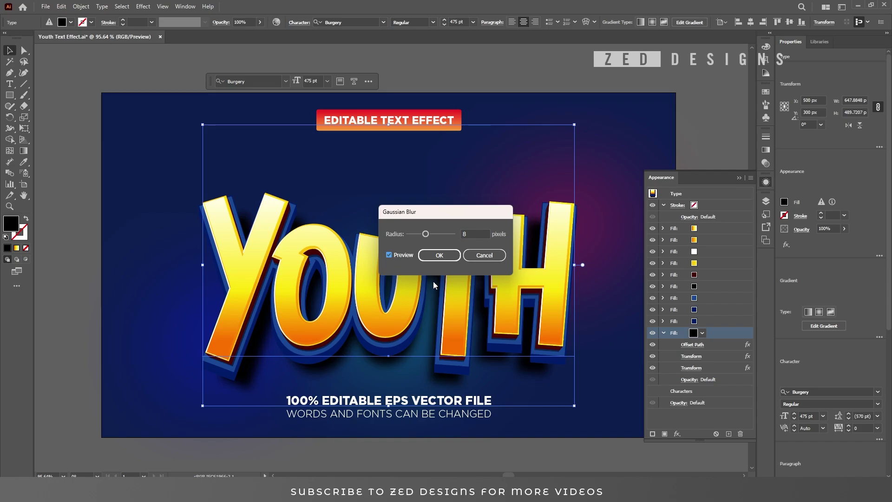
left_click(445, 258)
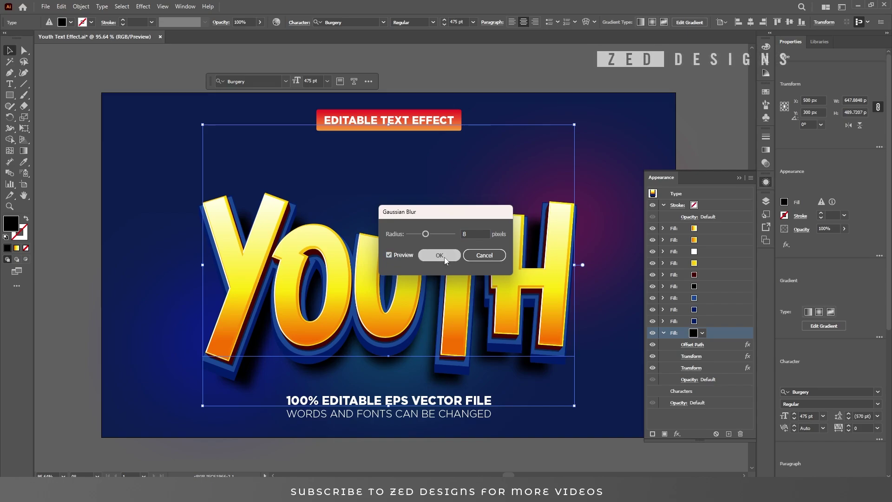
Set the shadow fill's blending mode to Multiply.
left_click(738, 391)
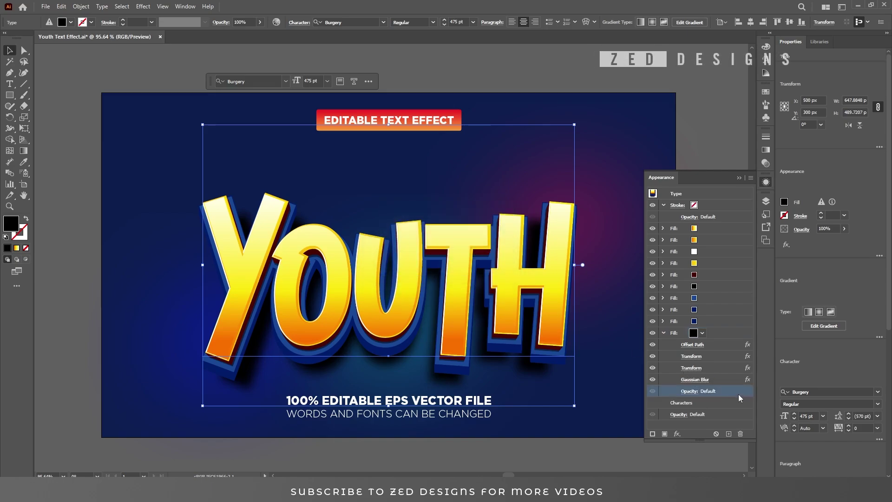
left_click(684, 392)
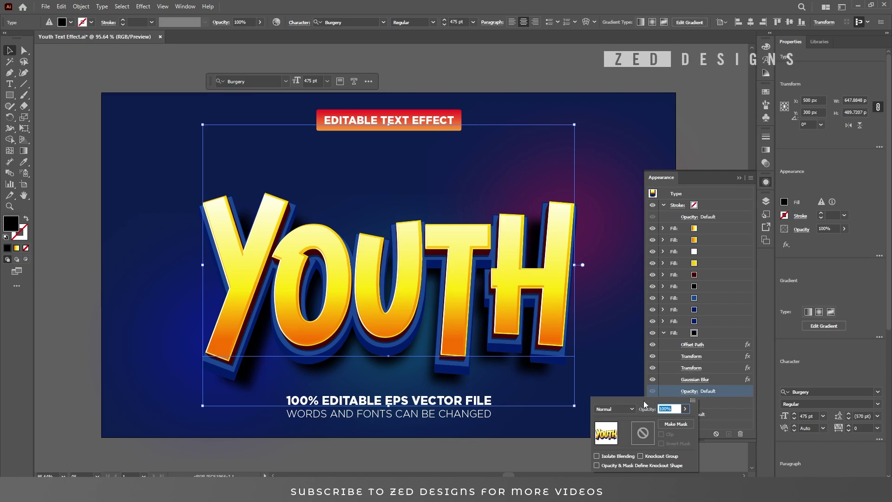
left_click(620, 409)
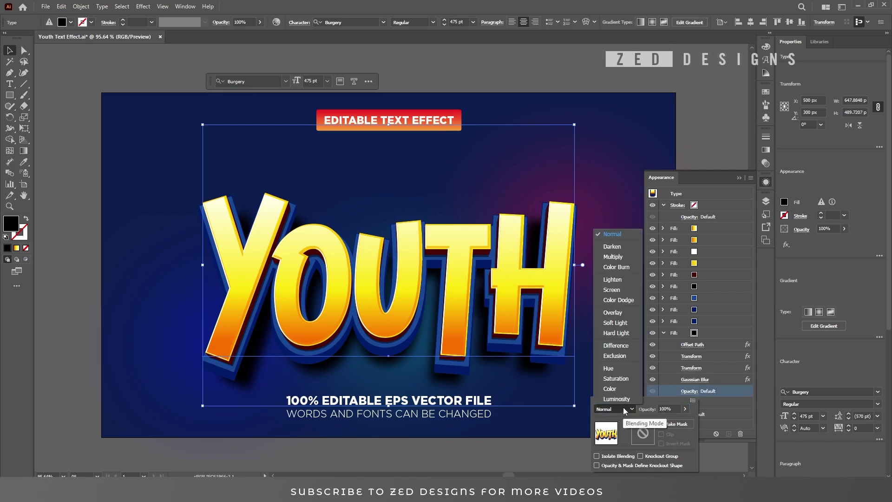
left_click(614, 259)
left_click(710, 335)
left_click(710, 335)
left_click(663, 334)
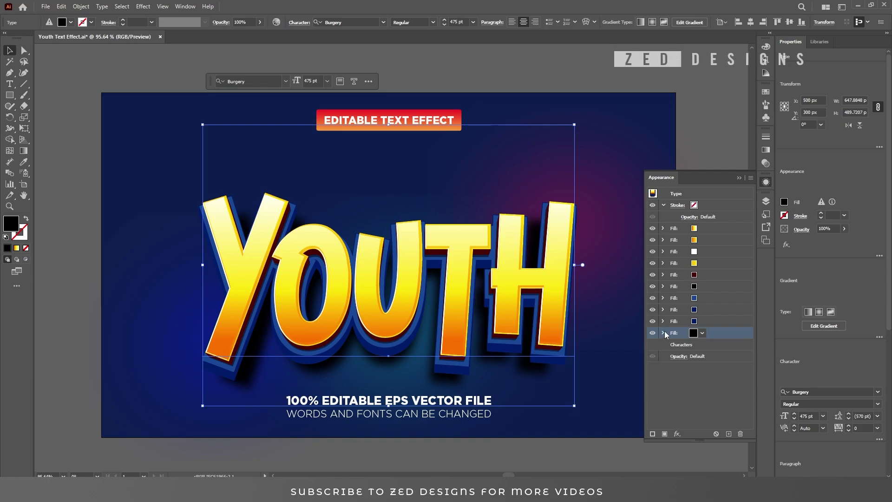
Apply an Arc warp with 14% bend to the whole YOUTH type object.
left_click(702, 368)
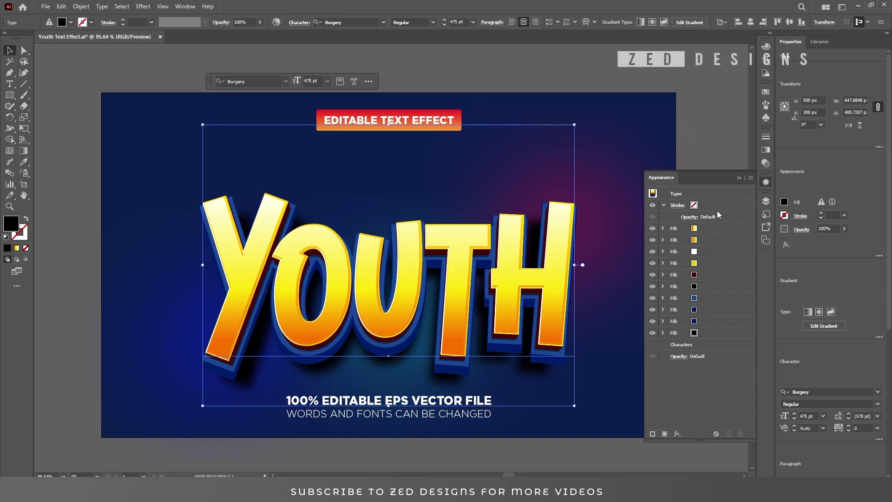
left_click(663, 205)
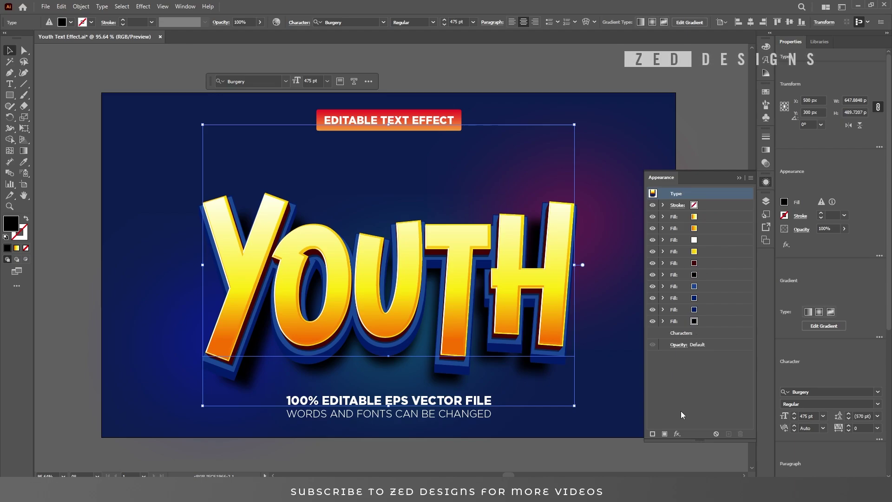
left_click(677, 433)
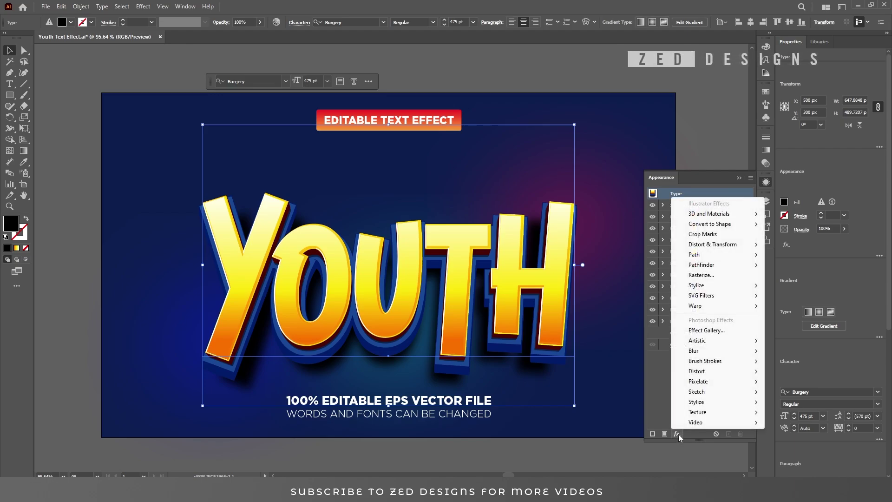
mouse_move(710, 310)
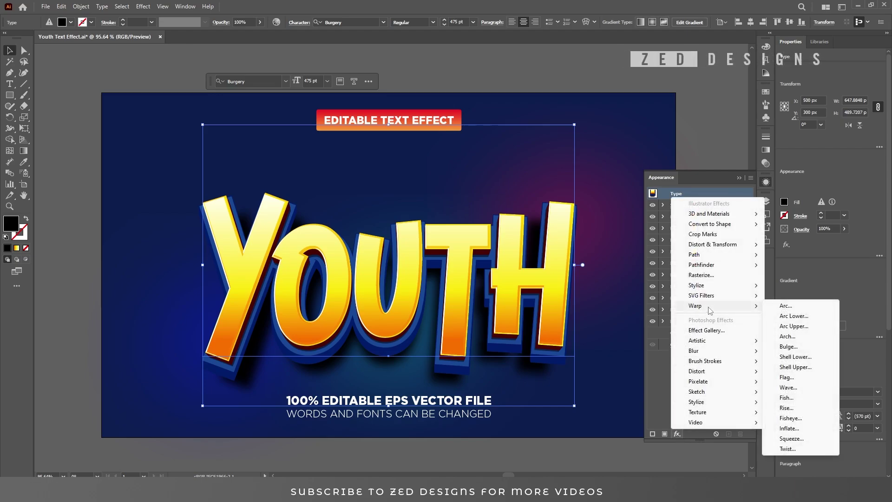
left_click(788, 307)
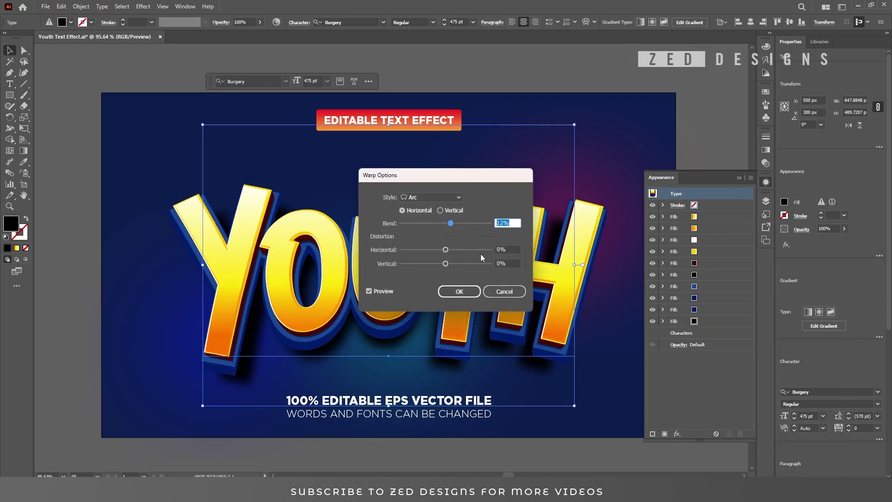
type("14")
key("Tab")
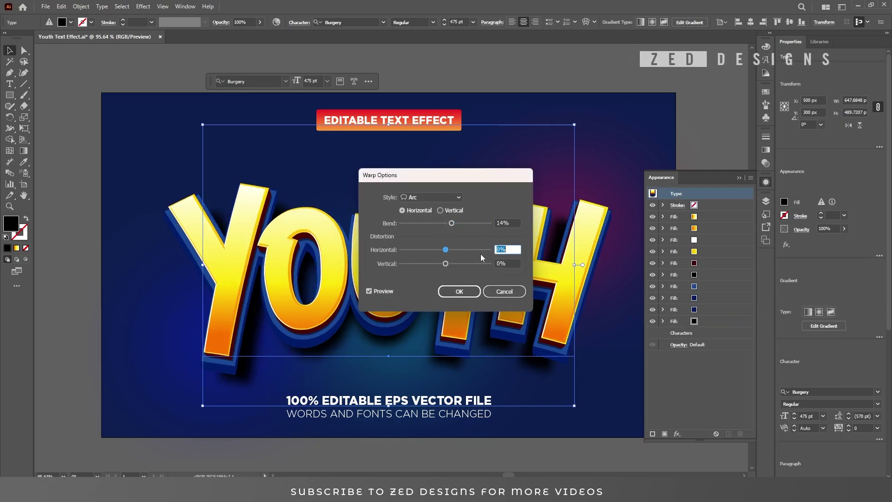
left_click(460, 292)
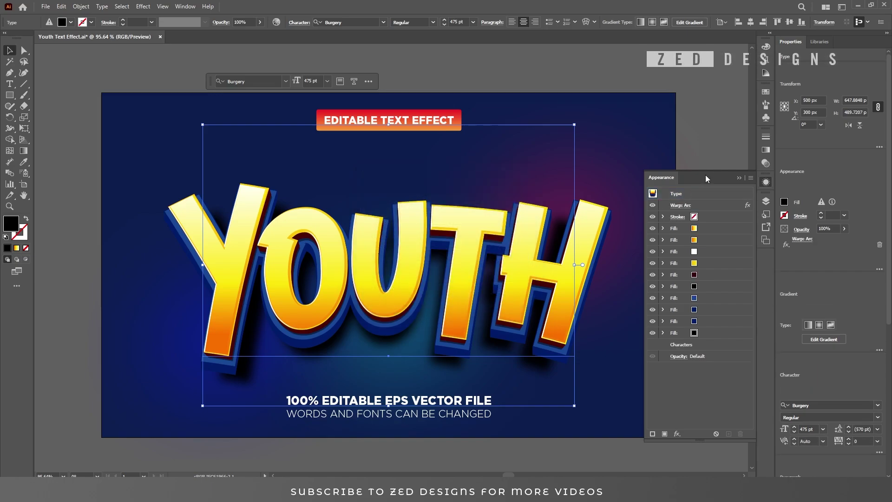
left_click(677, 433)
Add a 2 px Offset Path to the whole text, deselect it, and fit the artboard.
mouse_move(730, 259)
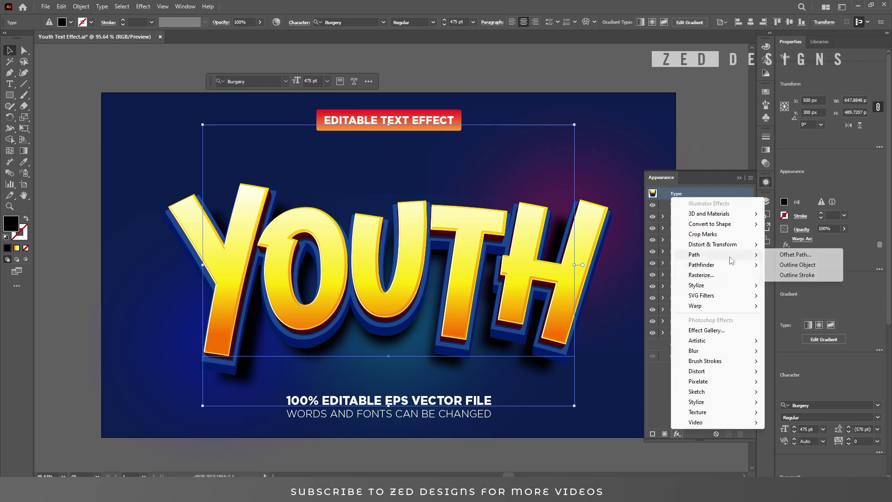
left_click(794, 254)
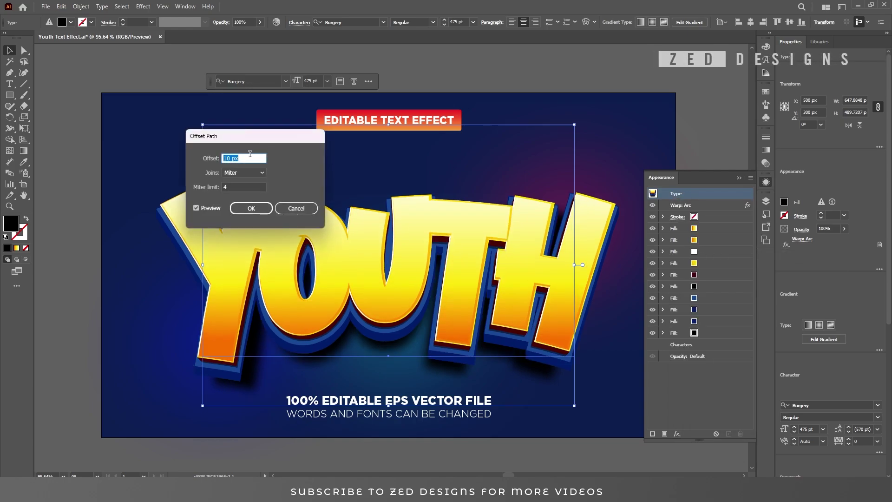
type("2")
key("Tab")
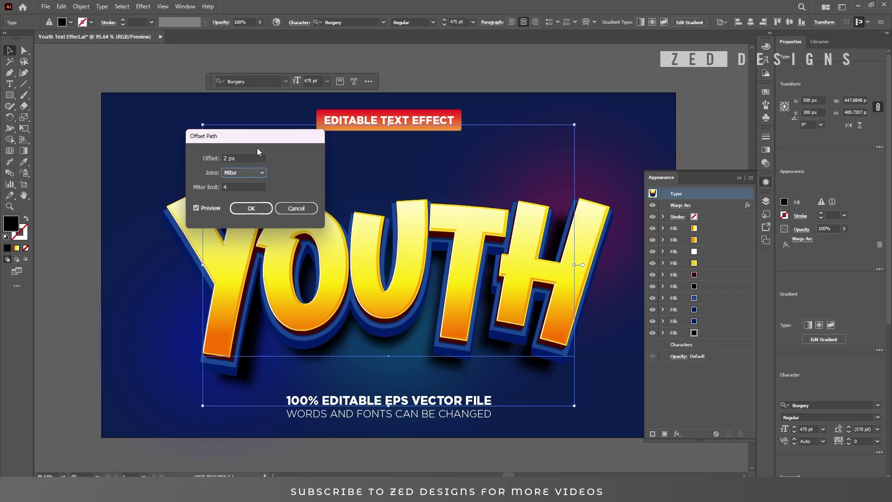
left_click(251, 208)
left_click(739, 178)
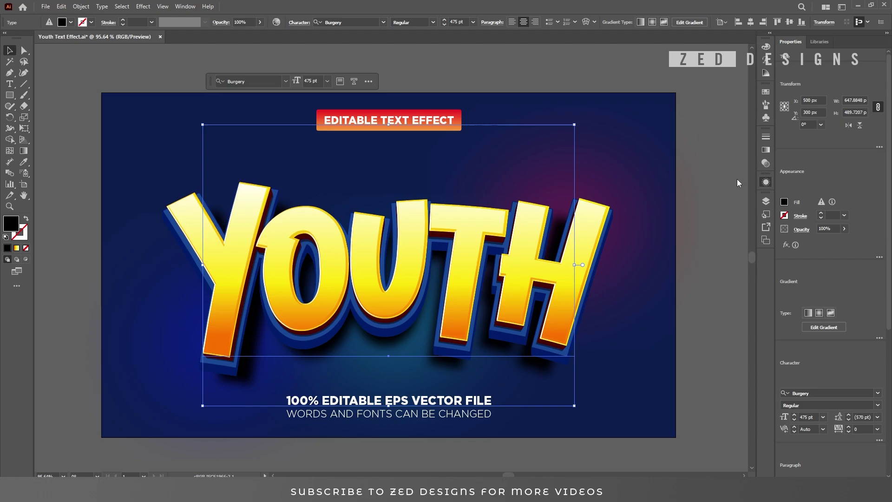
left_click(712, 176)
key("ctrl+0")
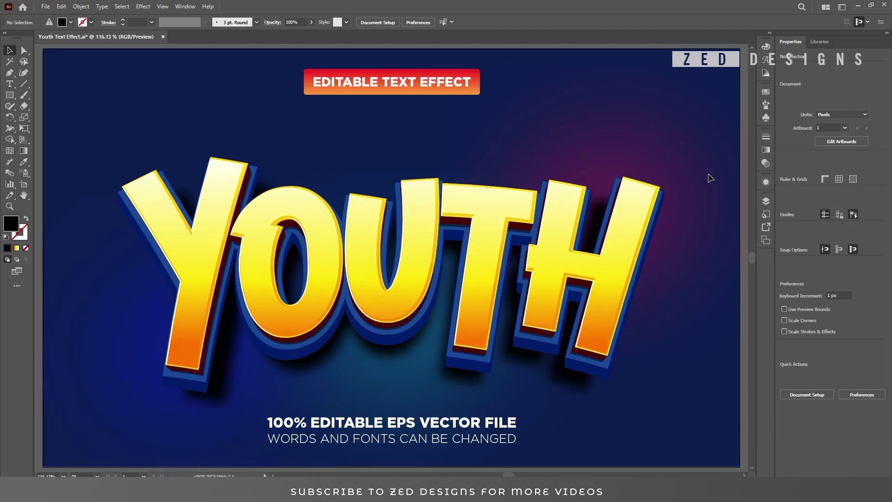